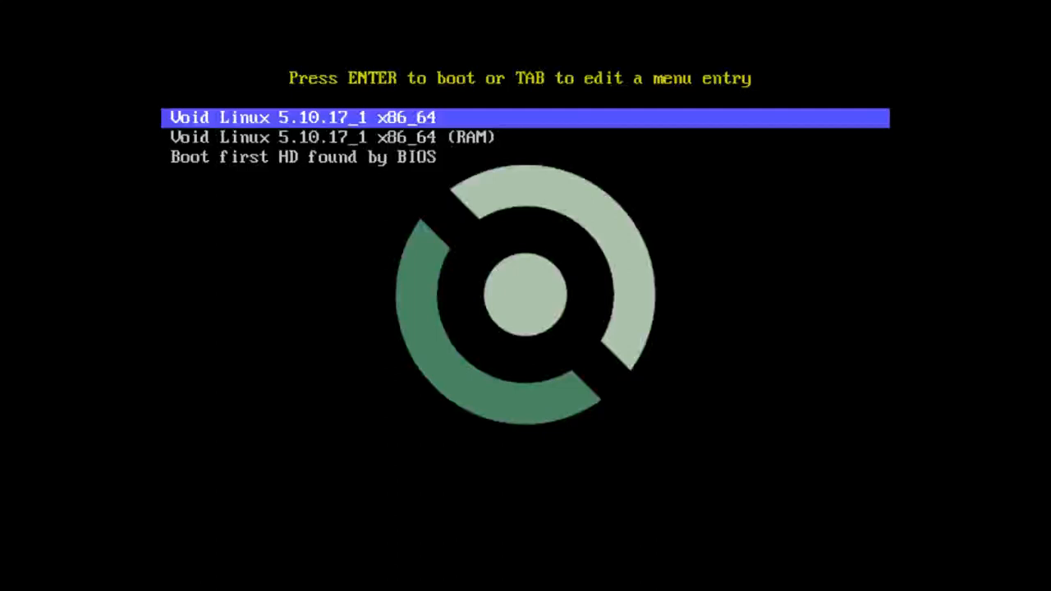
# - Boot the live system from the Void Linux 5.10.17_1 x86_64 entry
pyautogui.press('Down')
pyautogui.press('Up')
pyautogui.press('Return')
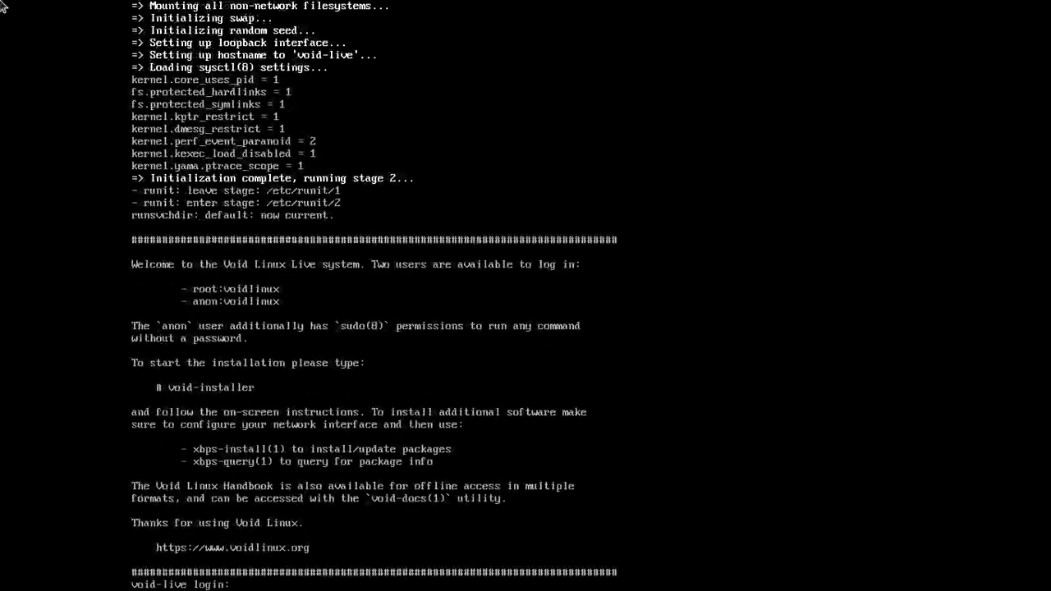
# - Log in to the live console as root, submitting the root password
pyautogui.write('root')
pyautogui.press('Return')
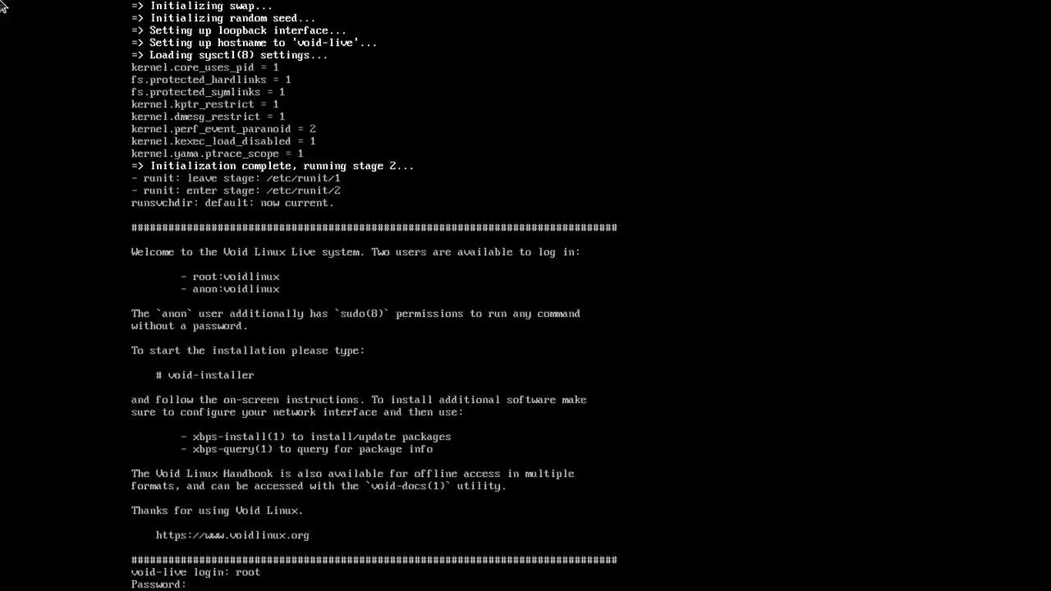
pyautogui.press('Return')
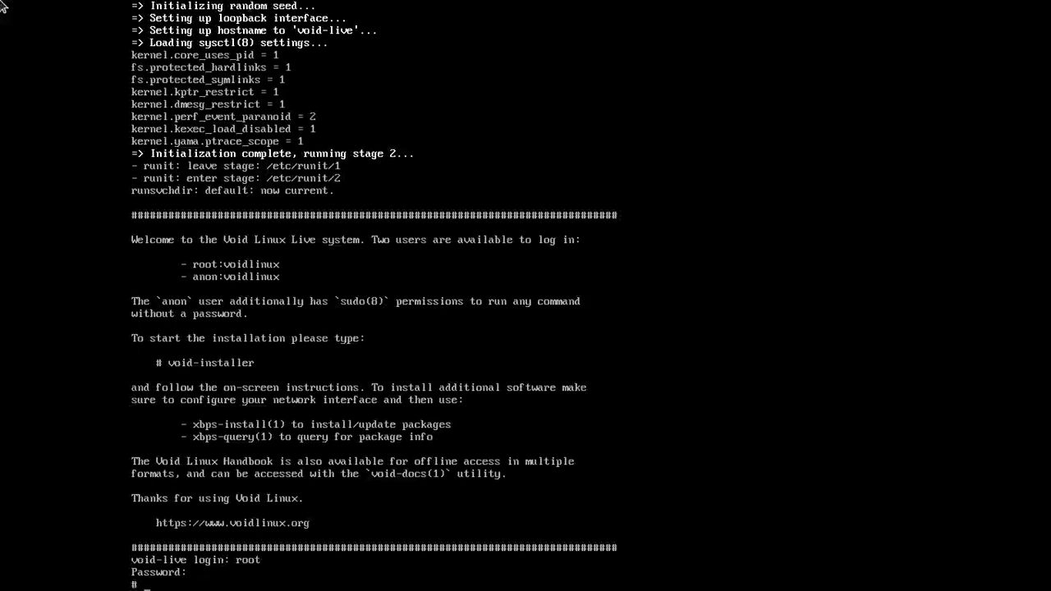
# - Launch void-installer from the root shell and dismiss the welcome message
pyautogui.write('void')
pyautogui.write('-installer')
pyautogui.press('Return')
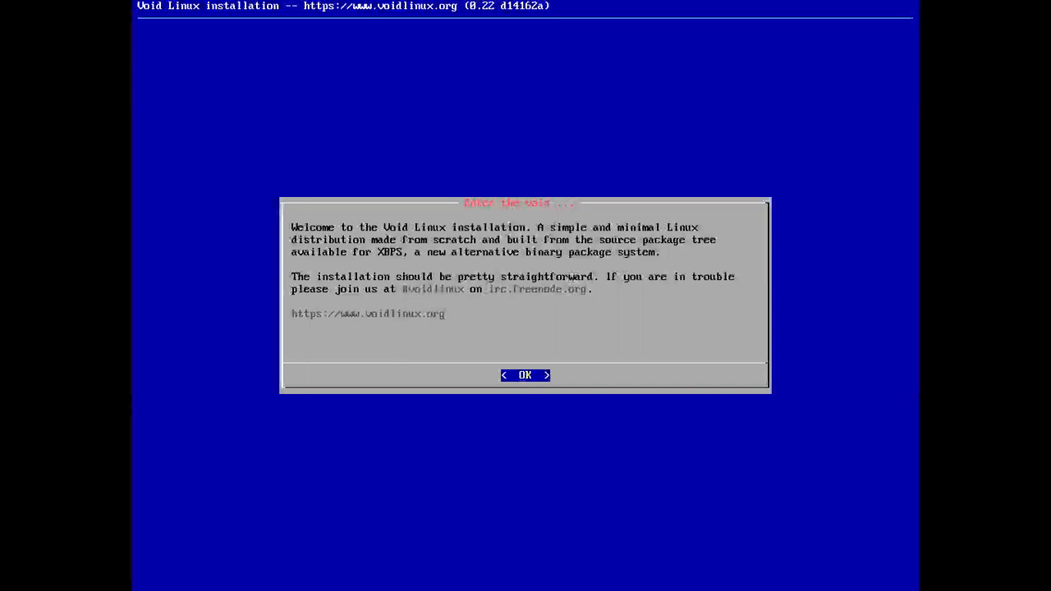
pyautogui.press('Return')
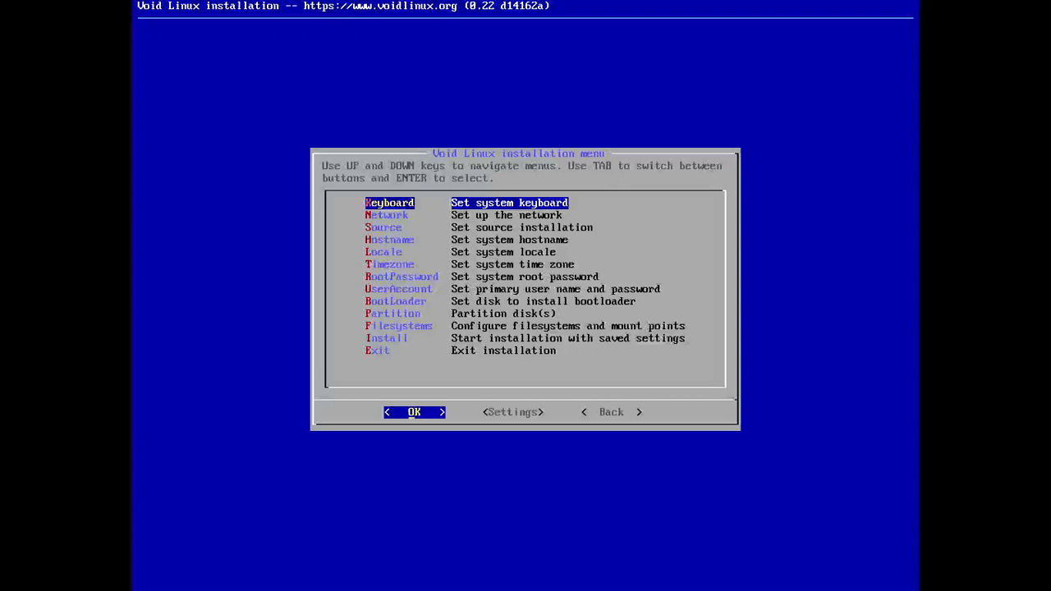
# - Open the keyboard settings and select the fa keymap
pyautogui.press('Return')
pyautogui.press('Down')
pyautogui.press('Down')
pyautogui.press('Down')
pyautogui.press('Down')
pyautogui.press('Down')
pyautogui.press('Down')
pyautogui.press('Down')
pyautogui.press('Down')
pyautogui.press('Down')
pyautogui.press('Down')
pyautogui.press('Down')
pyautogui.press('Down')
pyautogui.press('Down')
pyautogui.press('Down')
pyautogui.press('Down')
pyautogui.press('Down')
pyautogui.press('Down')
pyautogui.press('Down')
pyautogui.press('Down')
pyautogui.press('Down')
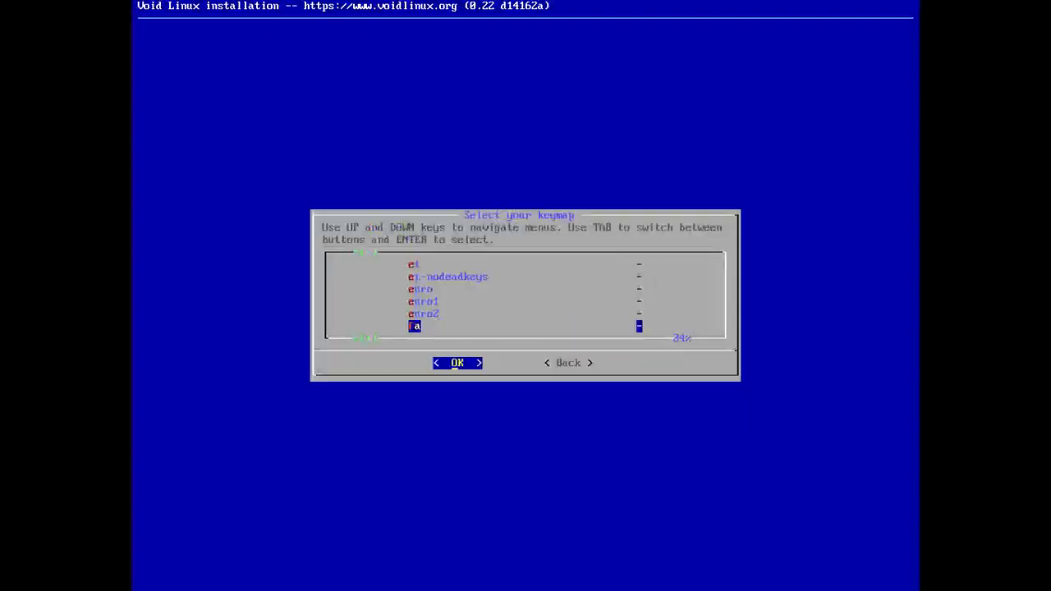
pyautogui.press('Return')
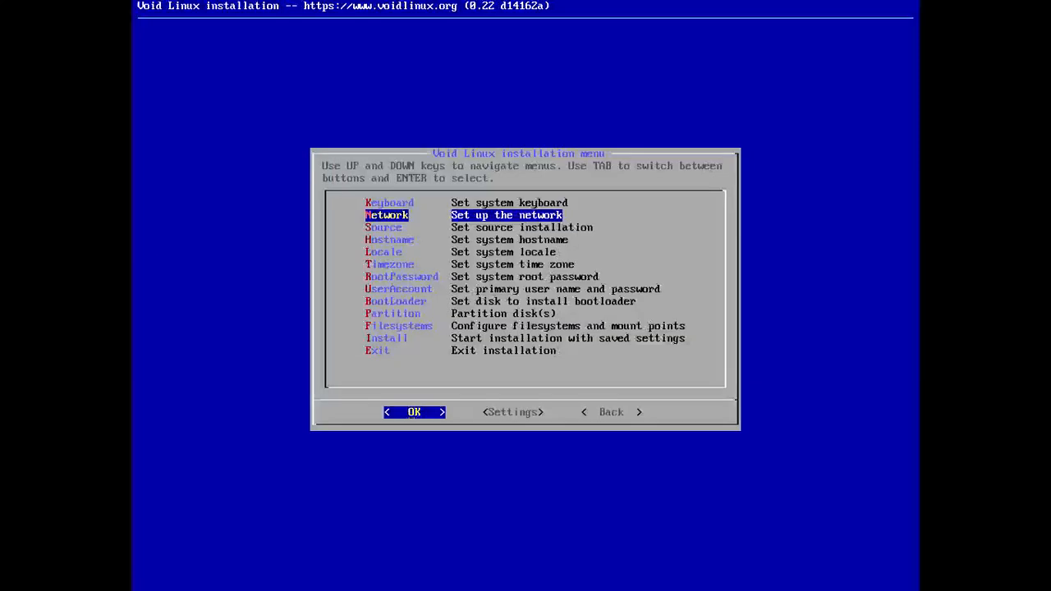
# - Set up the network on interface eth0 using DHCP and acknowledge the result
pyautogui.press('Return')
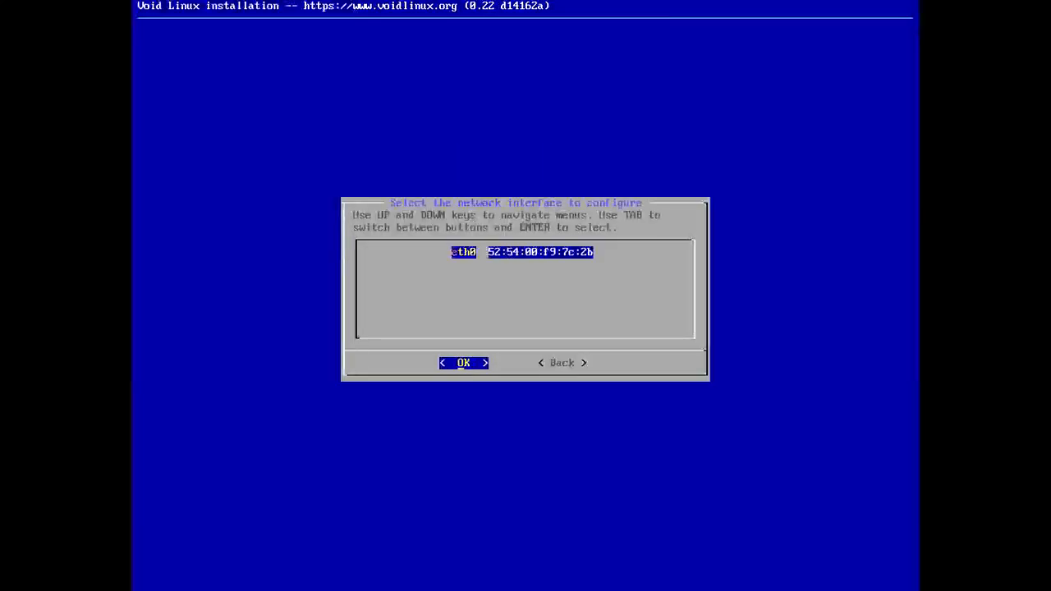
pyautogui.press('Return')
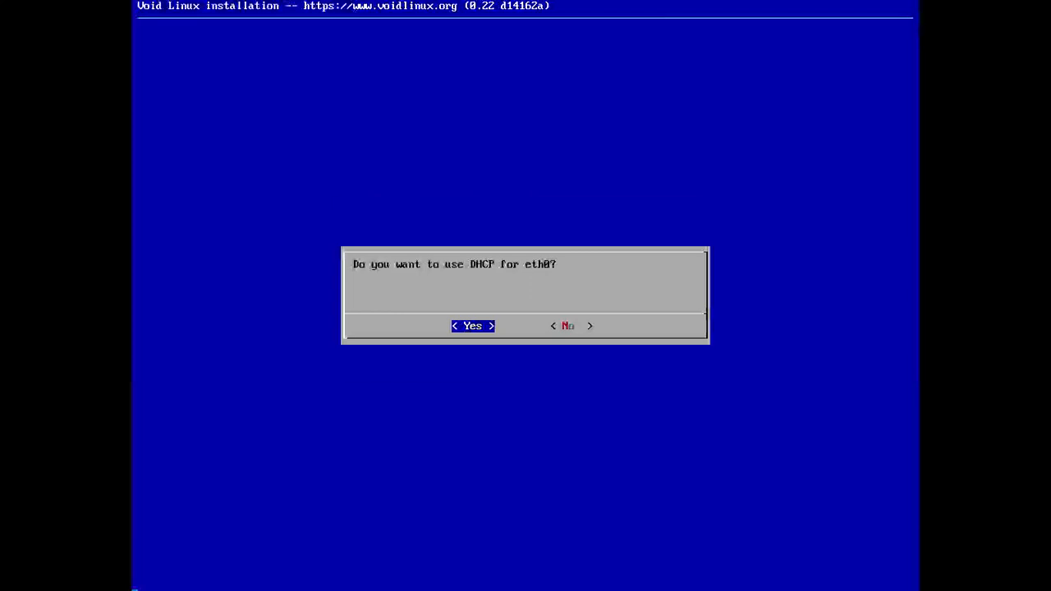
pyautogui.press('Return')
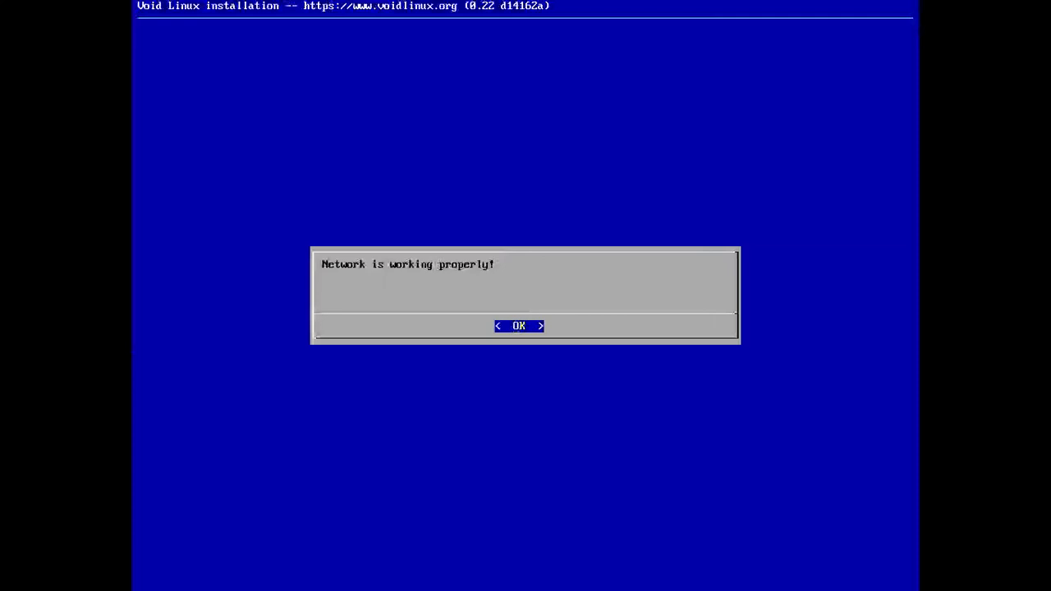
pyautogui.press('Return')
pyautogui.press('Return')
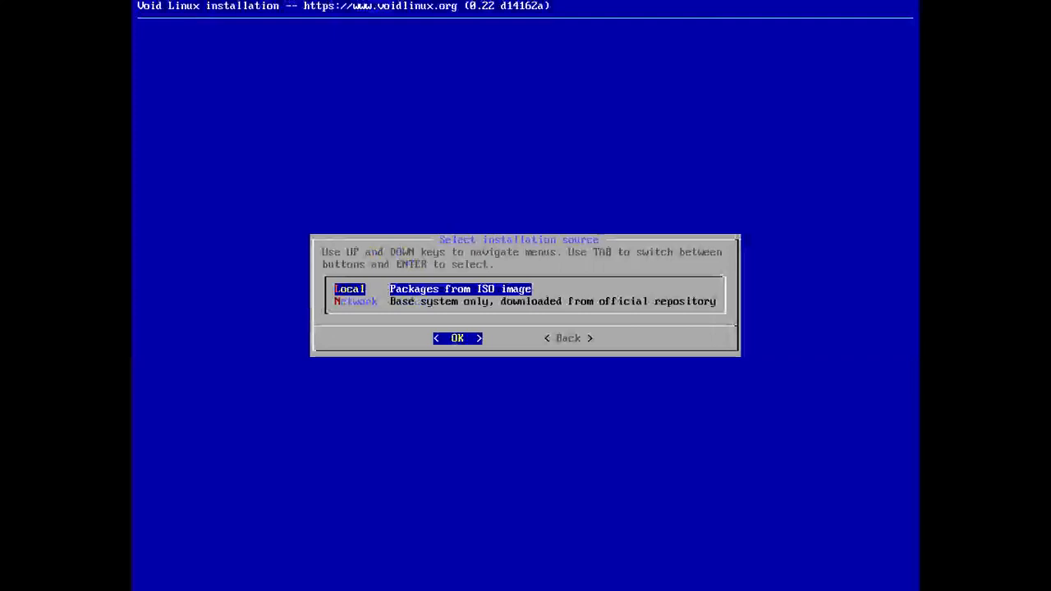
# - Set the installation source to Local, packages from the ISO image
pyautogui.press('Return')
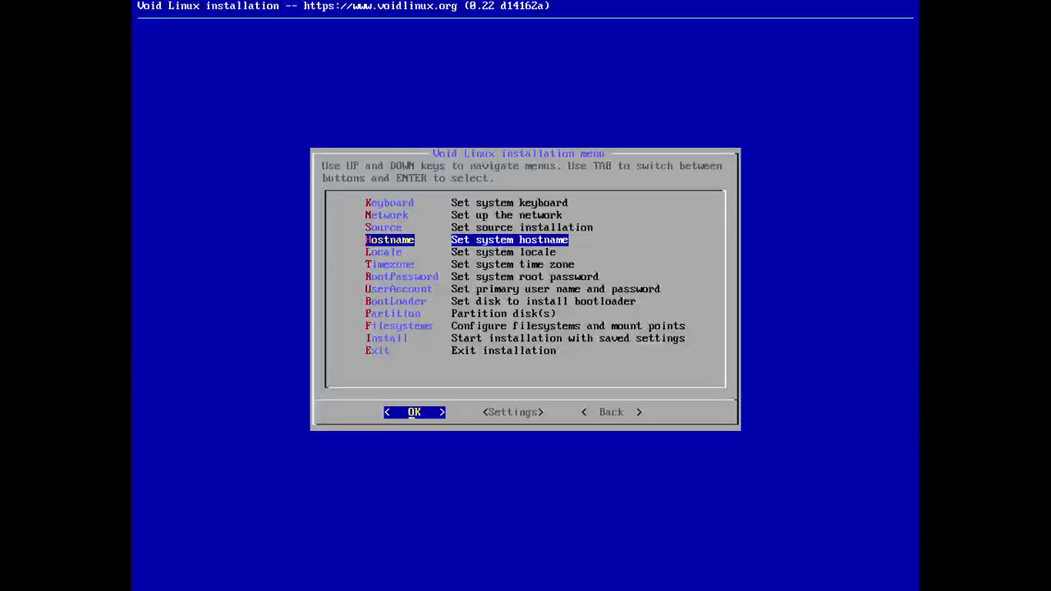
# - Set the machine hostname to shadow
pyautogui.press('Return')
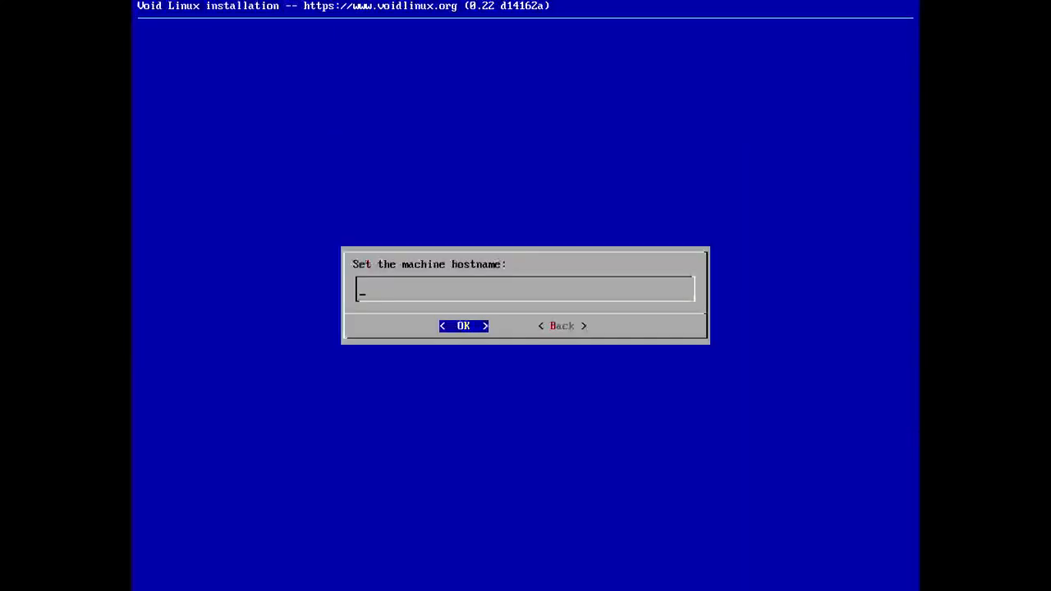
pyautogui.write('shadow')
pyautogui.press('Return')
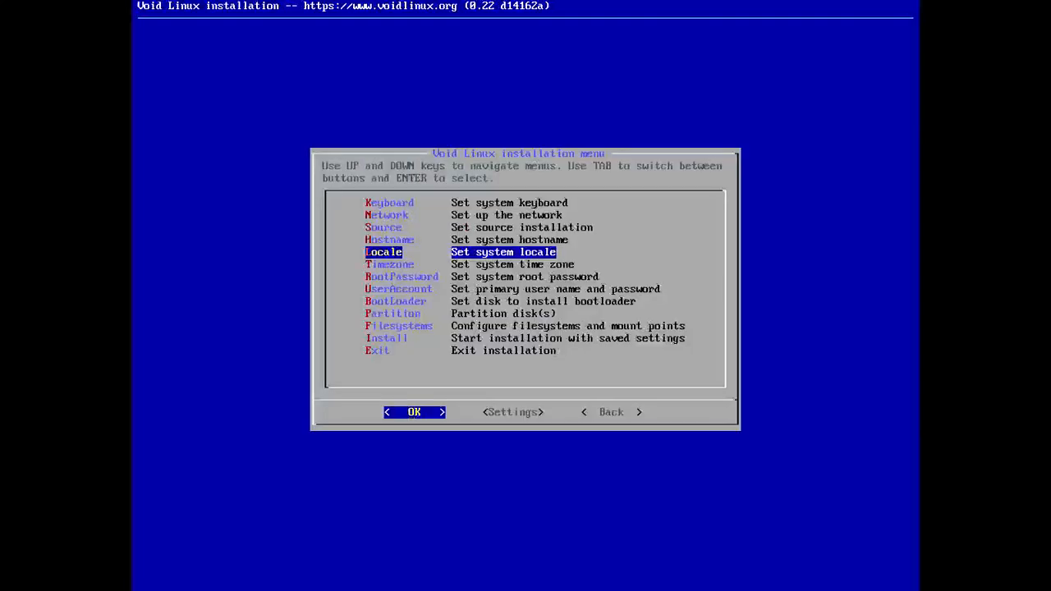
# - Set the system locale to en_US.UTF-8, English (United States of America)
pyautogui.press('Return')
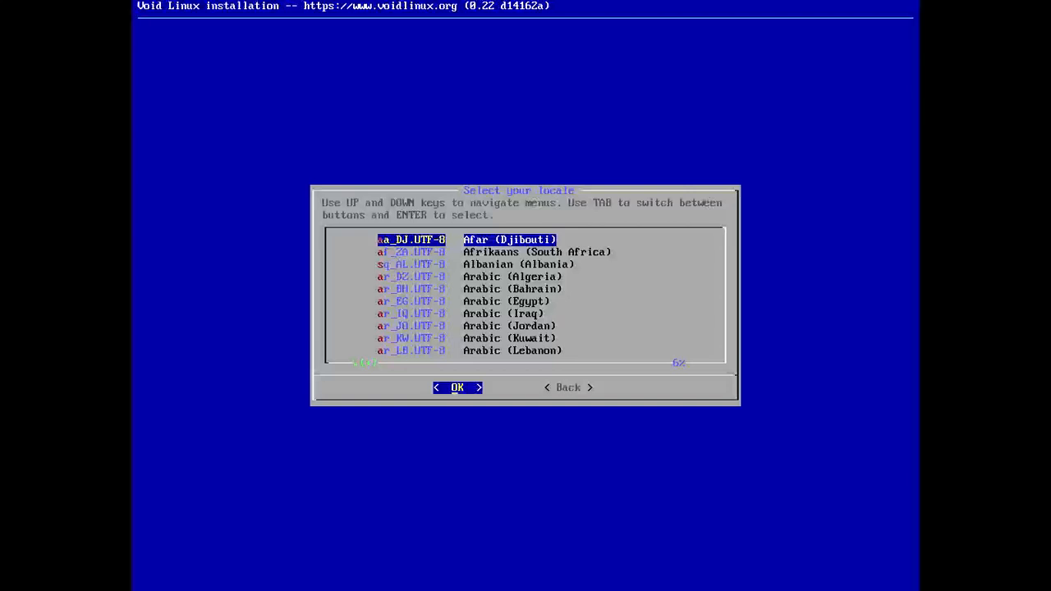
pyautogui.press('Down')
pyautogui.press('Down')
pyautogui.press('Down')
pyautogui.press('Down')
pyautogui.press('Down')
pyautogui.press('Down')
pyautogui.press('Down')
pyautogui.press('Down')
pyautogui.press('Down')
pyautogui.press('Down')
pyautogui.press('Down')
pyautogui.press('Down')
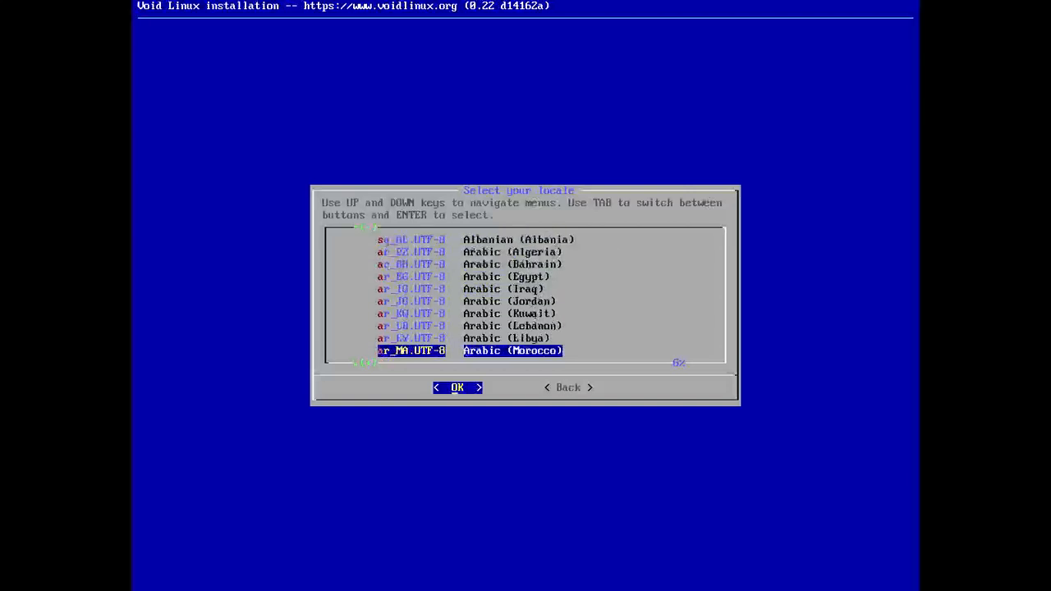
pyautogui.press('Down')
pyautogui.press('Down')
pyautogui.press('Down')
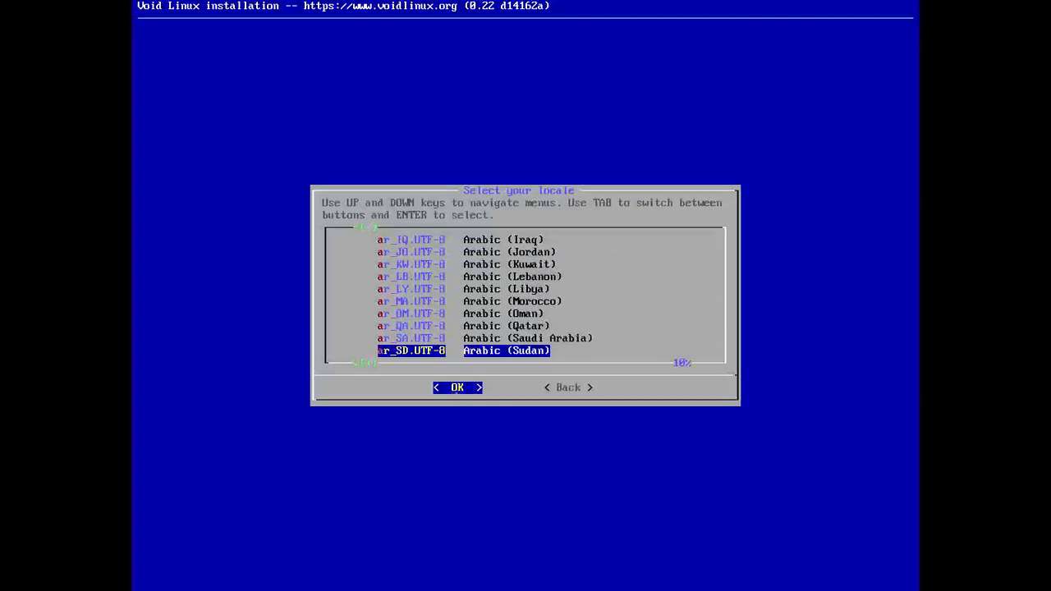
pyautogui.press('Down')
pyautogui.press('Down')
pyautogui.press('Down')
pyautogui.press('Down')
pyautogui.press('Down')
pyautogui.press('Down')
pyautogui.press('Down')
pyautogui.press('Down')
pyautogui.press('Down')
pyautogui.press('Down')
pyautogui.press('Down')
pyautogui.press('Down')
pyautogui.press('Down')
pyautogui.press('Down')
pyautogui.press('Down')
pyautogui.press('Down')
pyautogui.press('Down')
pyautogui.press('Down')
pyautogui.press('Down')
pyautogui.press('Down')
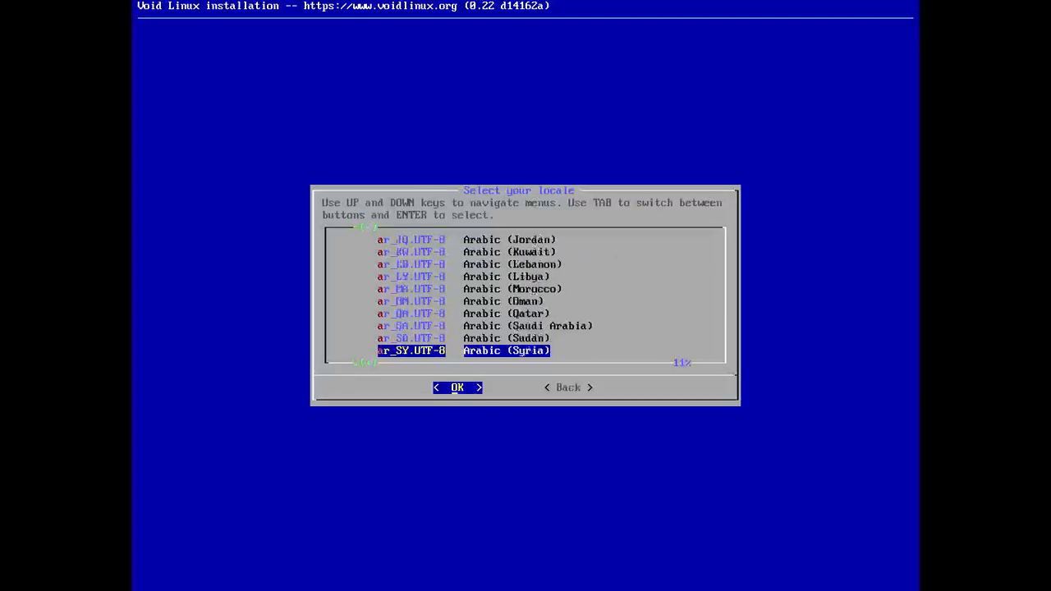
pyautogui.press('Down')
pyautogui.press('Down')
pyautogui.press('Down')
pyautogui.press('Down')
pyautogui.press('Down')
pyautogui.press('Down')
pyautogui.press('Down')
pyautogui.press('Down')
pyautogui.press('Down')
pyautogui.press('Down')
pyautogui.press('Down')
pyautogui.press('Down')
pyautogui.press('Down')
pyautogui.press('Down')
pyautogui.press('Down')
pyautogui.press('Down')
pyautogui.press('Down')
pyautogui.press('Down')
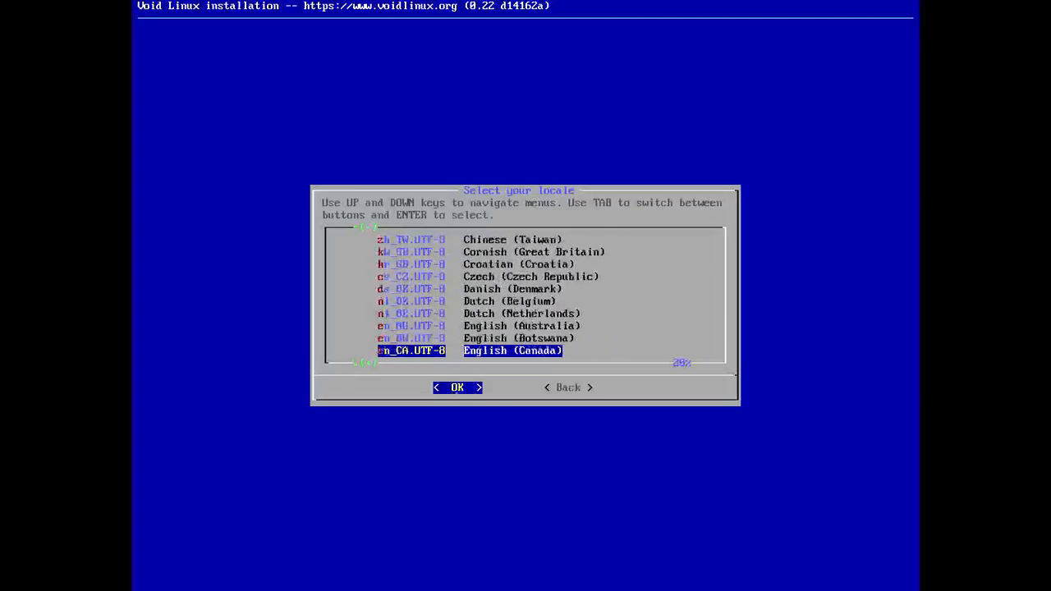
pyautogui.press('Down')
pyautogui.press('Down')
pyautogui.press('Down')
pyautogui.press('Down')
pyautogui.press('Down')
pyautogui.press('Down')
pyautogui.press('Down')
pyautogui.press('Down')
pyautogui.press('Down')
pyautogui.press('Down')
pyautogui.press('Down')
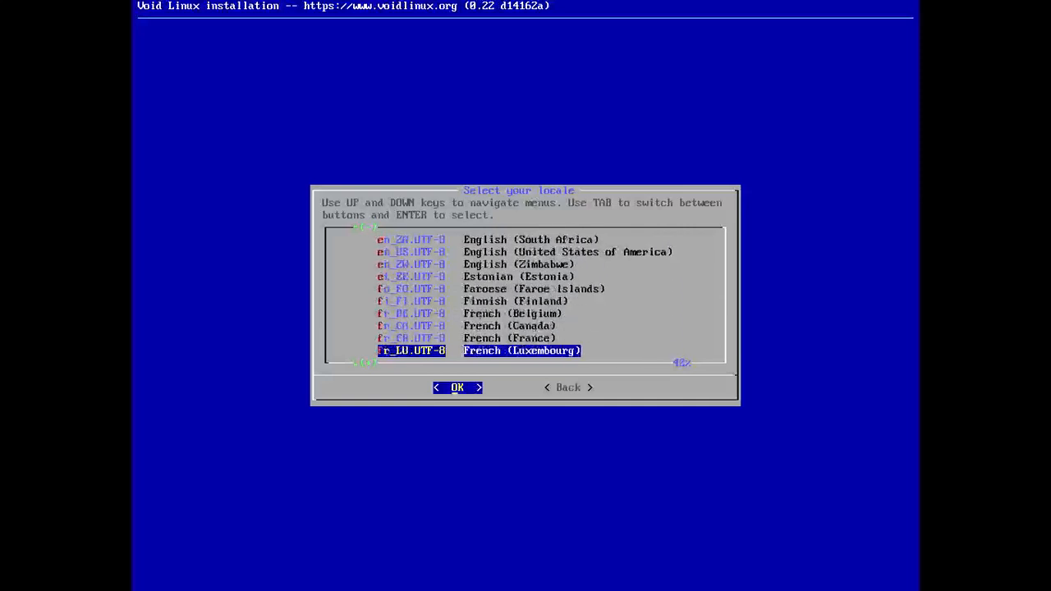
pyautogui.press('Up')
pyautogui.press('Up')
pyautogui.press('Up')
pyautogui.press('Up')
pyautogui.press('Up')
pyautogui.press('Up')
pyautogui.press('Up')
pyautogui.press('Up')
pyautogui.press('Up')
pyautogui.press('Up')
pyautogui.press('Up')
pyautogui.press('Up')
pyautogui.press('Up')
pyautogui.press('Up')
pyautogui.press('Up')
pyautogui.press('Up')
pyautogui.press('Up')
pyautogui.press('Up')
pyautogui.press('Up')
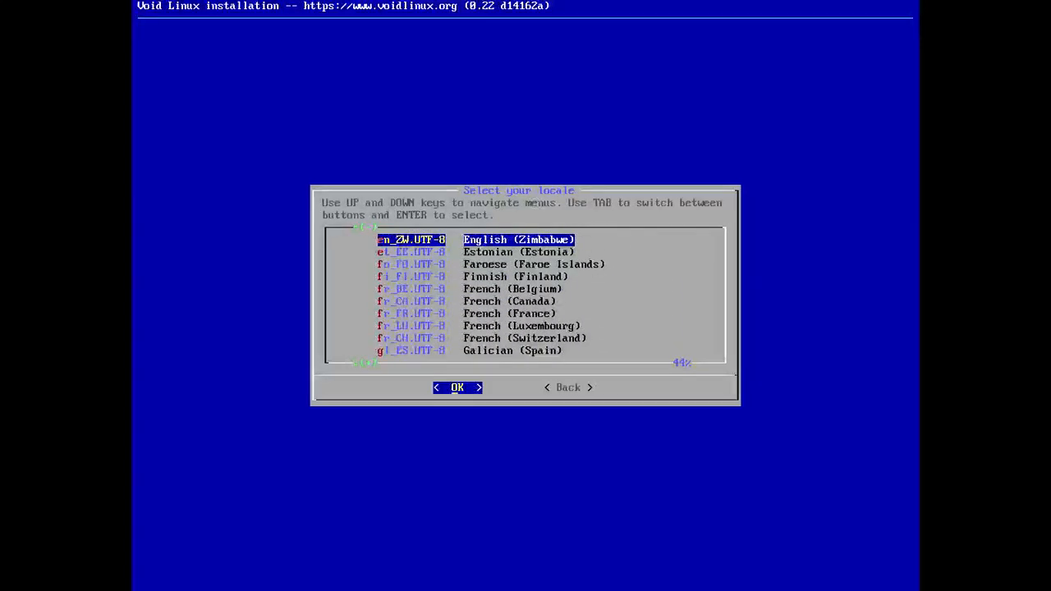
pyautogui.press('Down')
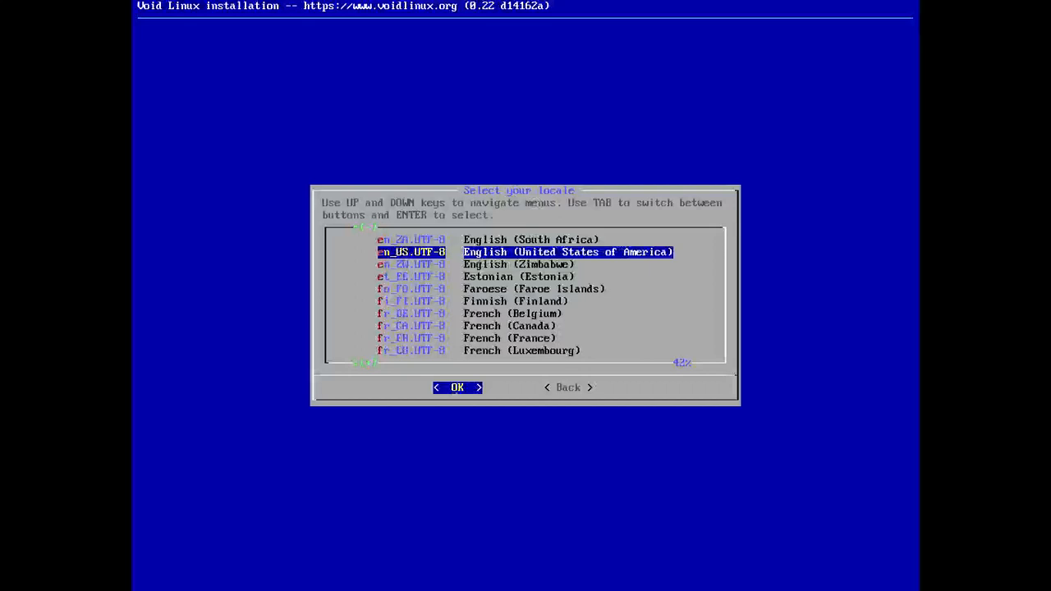
pyautogui.press('Return')
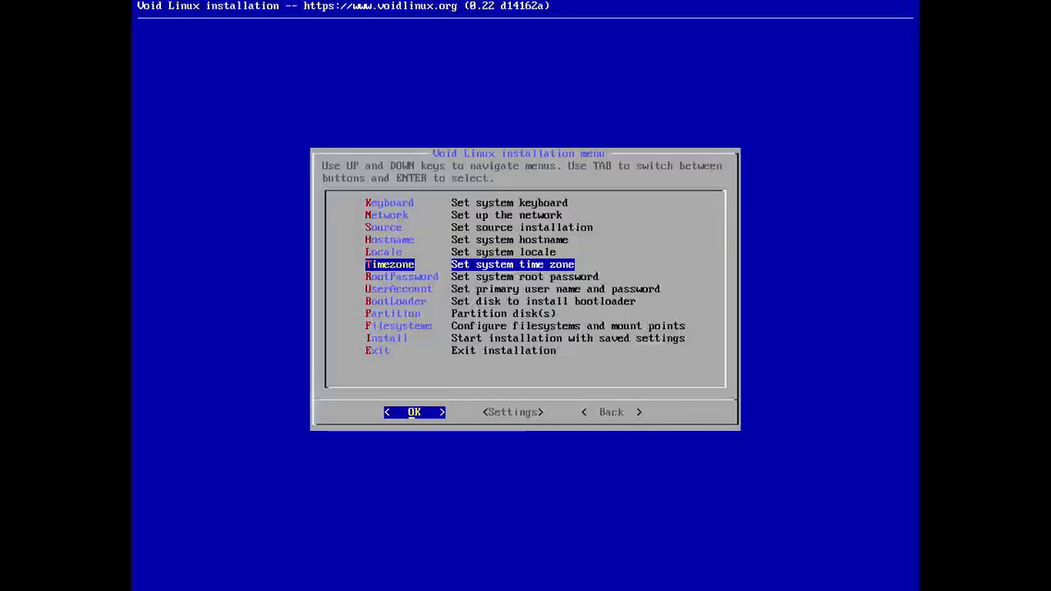
pyautogui.press('Return')
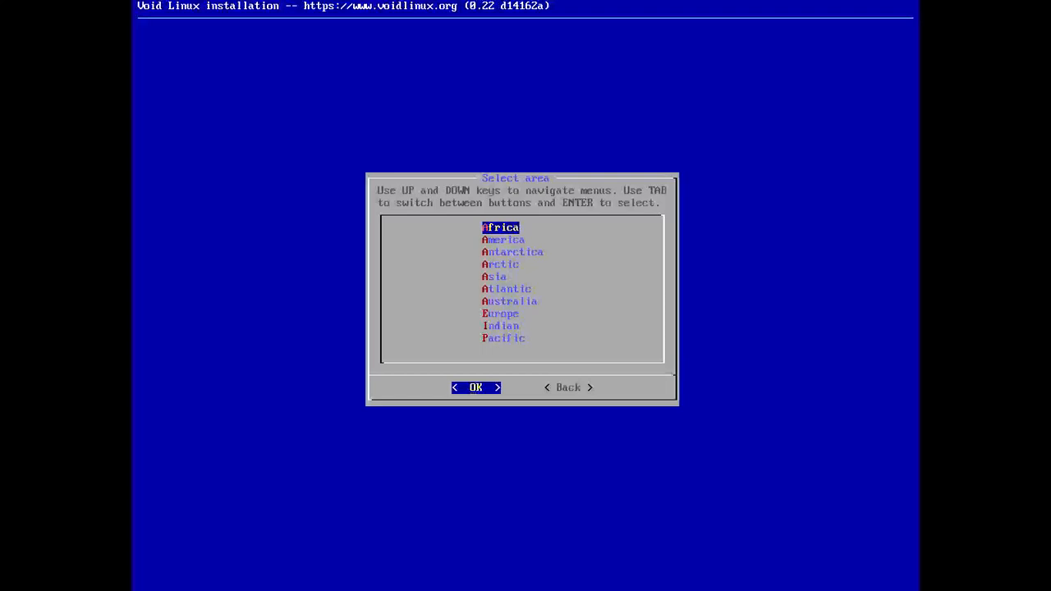
pyautogui.press('Tab')
pyautogui.press('Return')
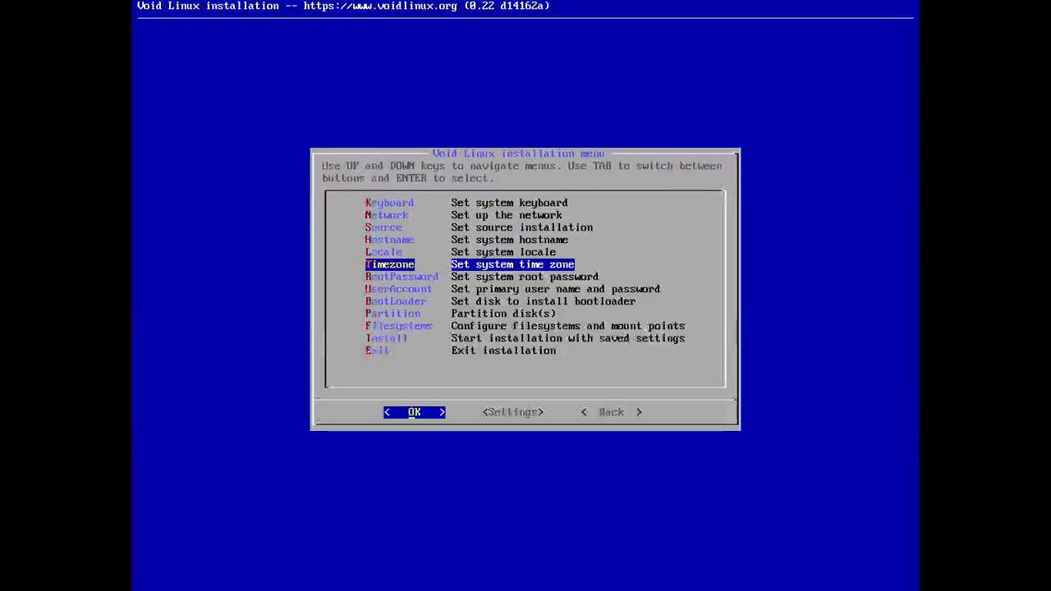
# - Set the system root password, entering it twice
pyautogui.press('Down')
pyautogui.press('Return')
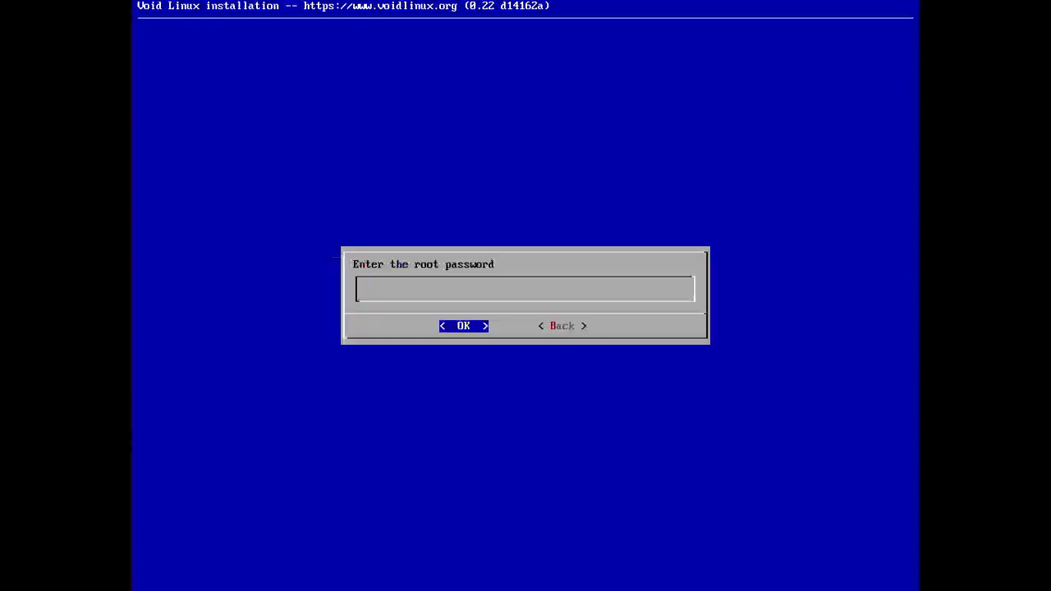
pyautogui.write('****')
pyautogui.press('Return')
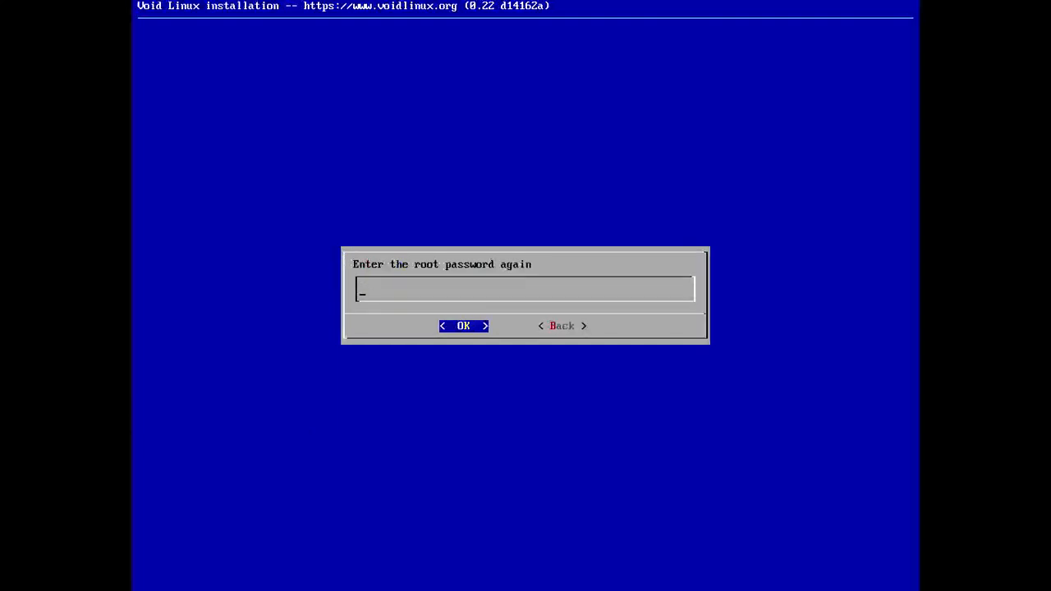
pyautogui.write('****')
pyautogui.press('Return')
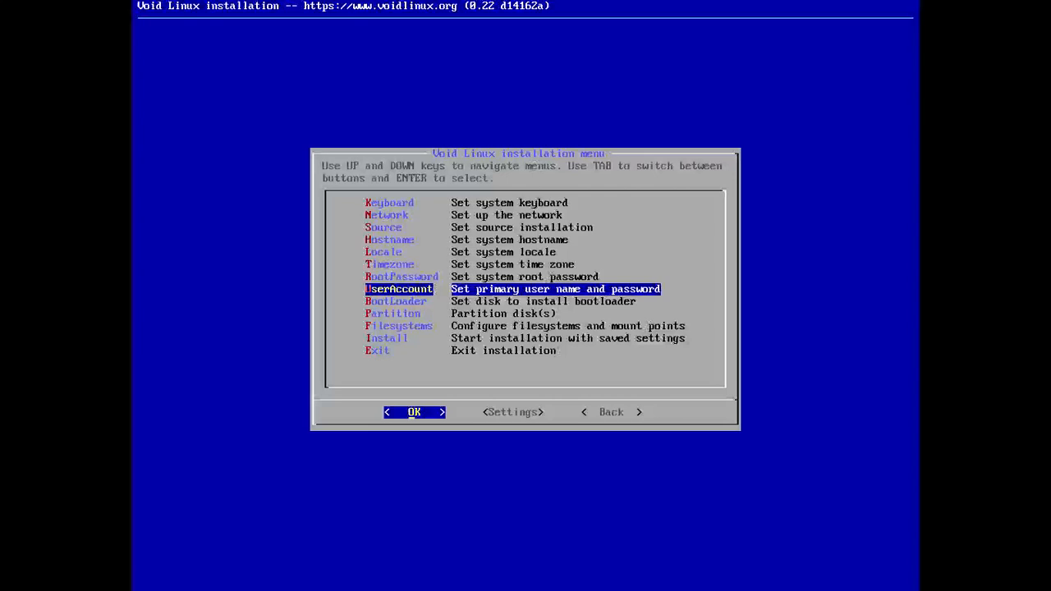
# - Create the primary user account with login name shadow and user name shadow
pyautogui.press('Return')
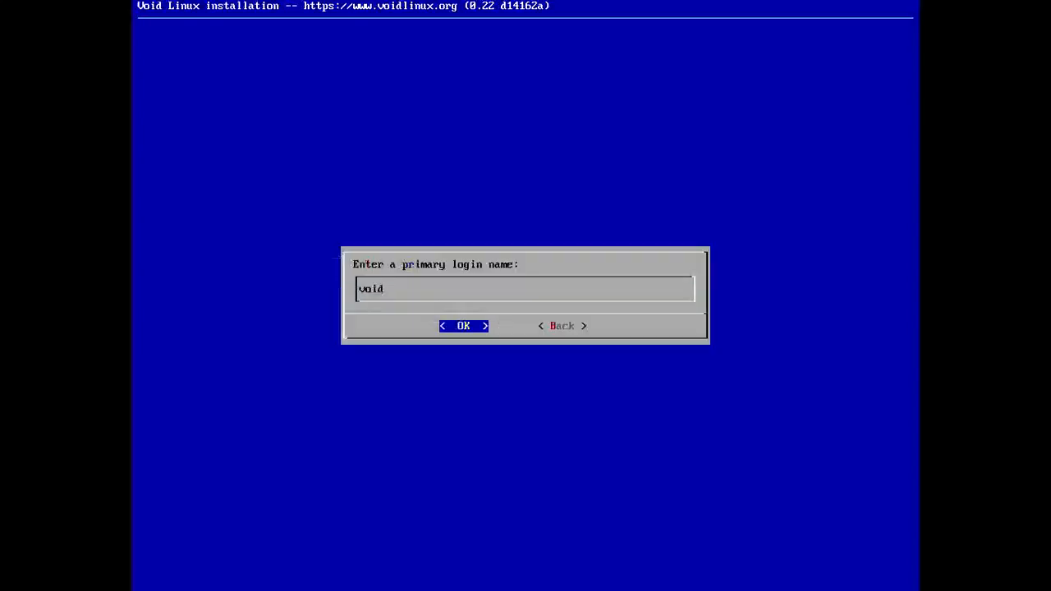
pyautogui.press('BackSpace')
pyautogui.press('BackSpace')
pyautogui.press('BackSpace')
pyautogui.press('BackSpace')
pyautogui.write('shadow')
pyautogui.press('Return')
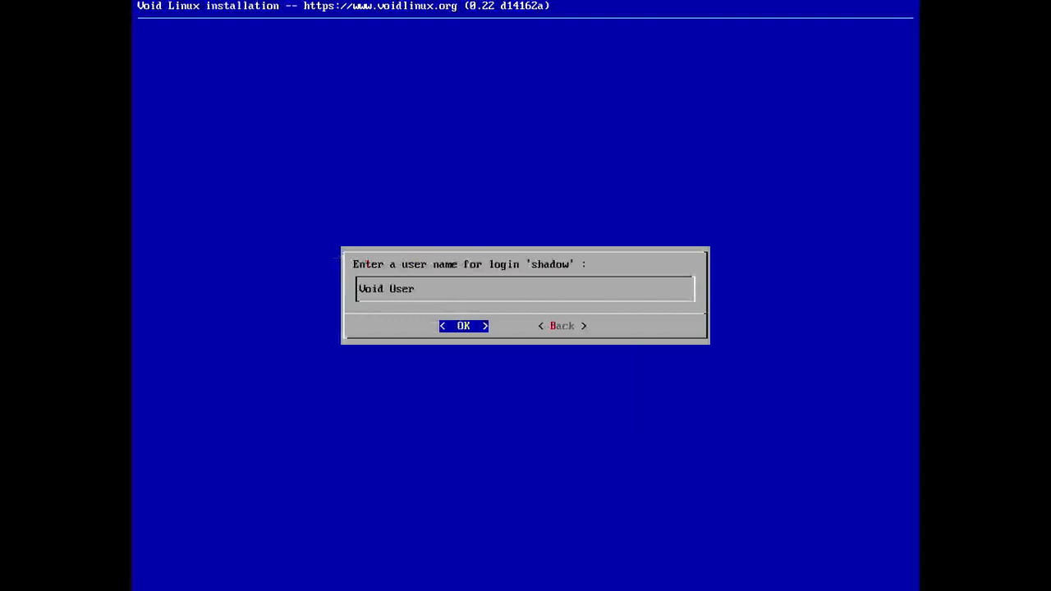
pyautogui.press('BackSpace')
pyautogui.press('BackSpace')
pyautogui.press('BackSpace')
pyautogui.press('BackSpace')
pyautogui.press('BackSpace')
pyautogui.press('BackSpace')
pyautogui.press('BackSpace')
pyautogui.press('BackSpace')
pyautogui.press('BackSpace')
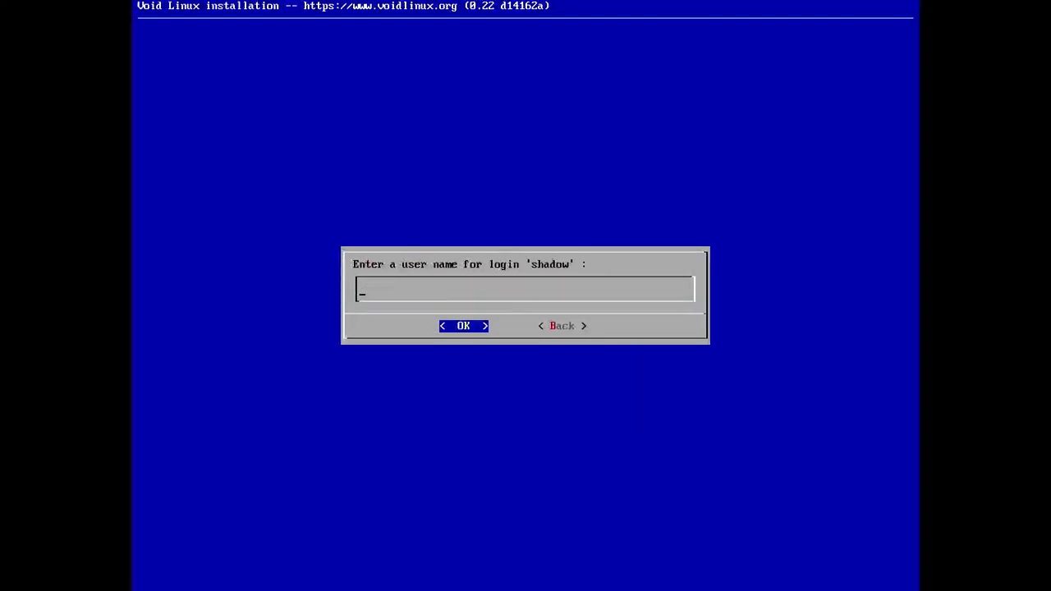
pyautogui.write('shadow')
pyautogui.press('Return')
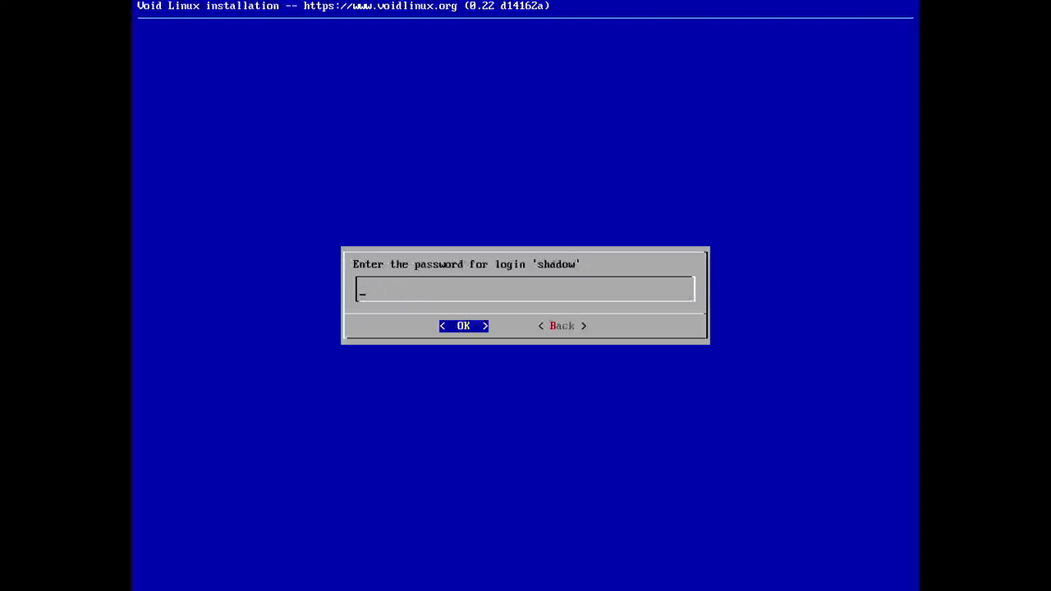
# - Enter and confirm the password for login shadow
pyautogui.write('****')
pyautogui.press('Return')
pyautogui.write('****')
pyautogui.press('Return')
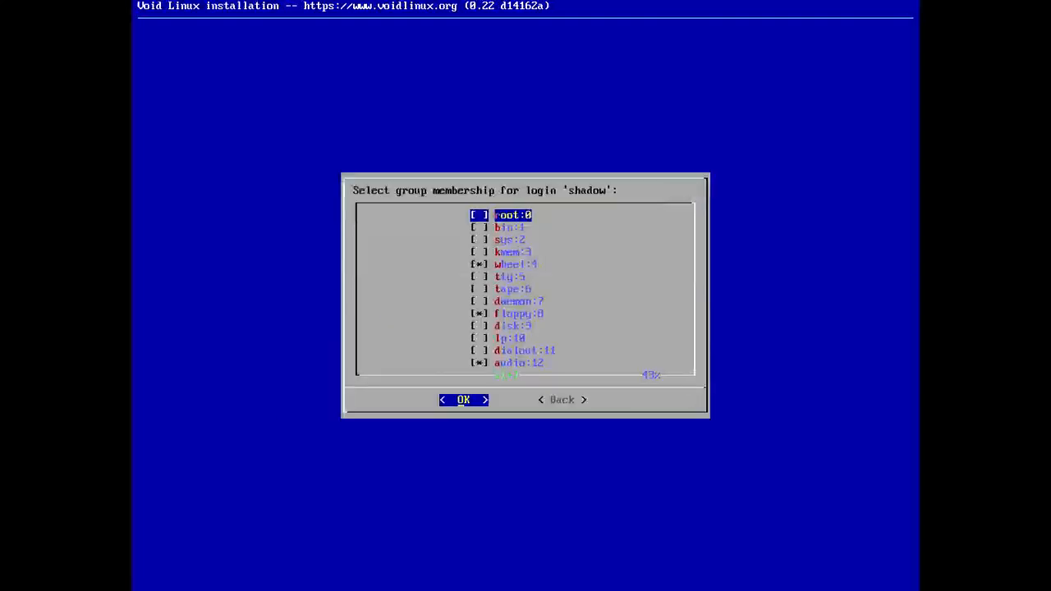
# - Confirm the default group membership, including wheel, for login shadow
pyautogui.press('Down')
pyautogui.press('Down')
pyautogui.press('Down')
pyautogui.press('Down')
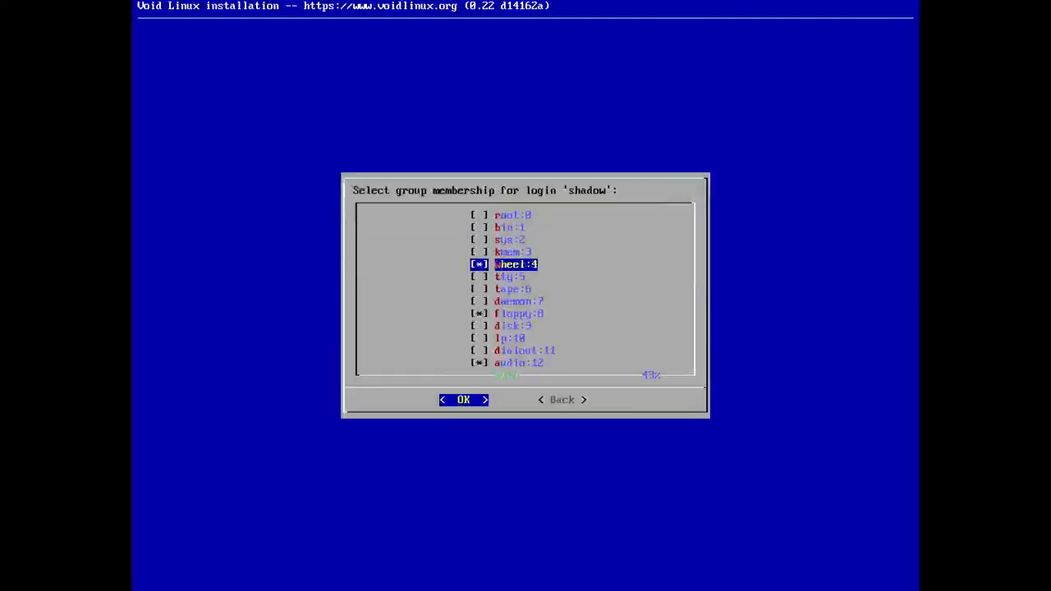
pyautogui.press('Up')
pyautogui.press('Down')
pyautogui.press('Return')
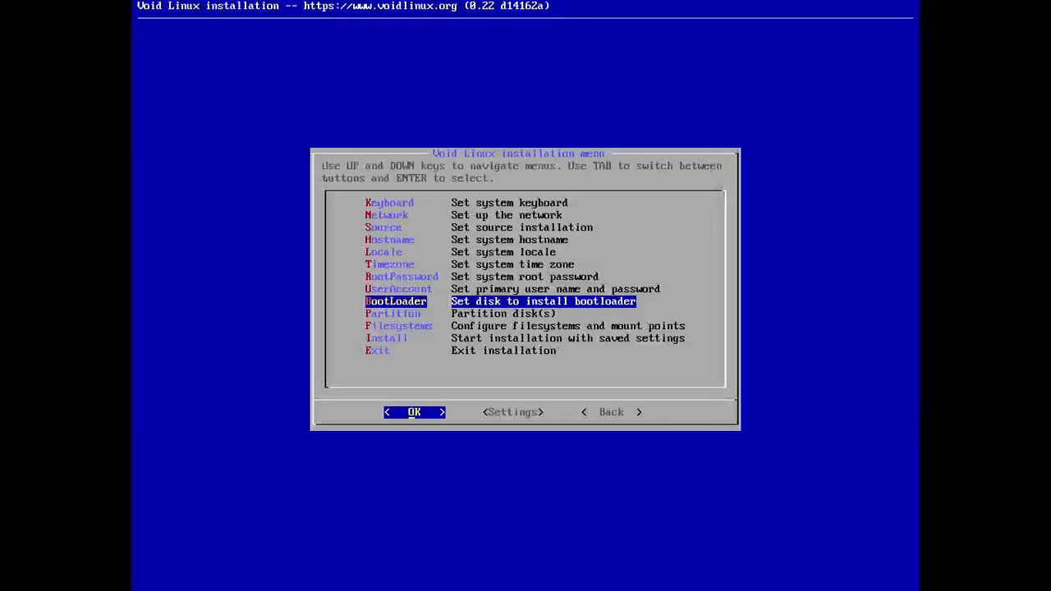
# - Set the bootloader disk to /dev/vda and choose a graphical terminal for the boot loader
pyautogui.press('Return')
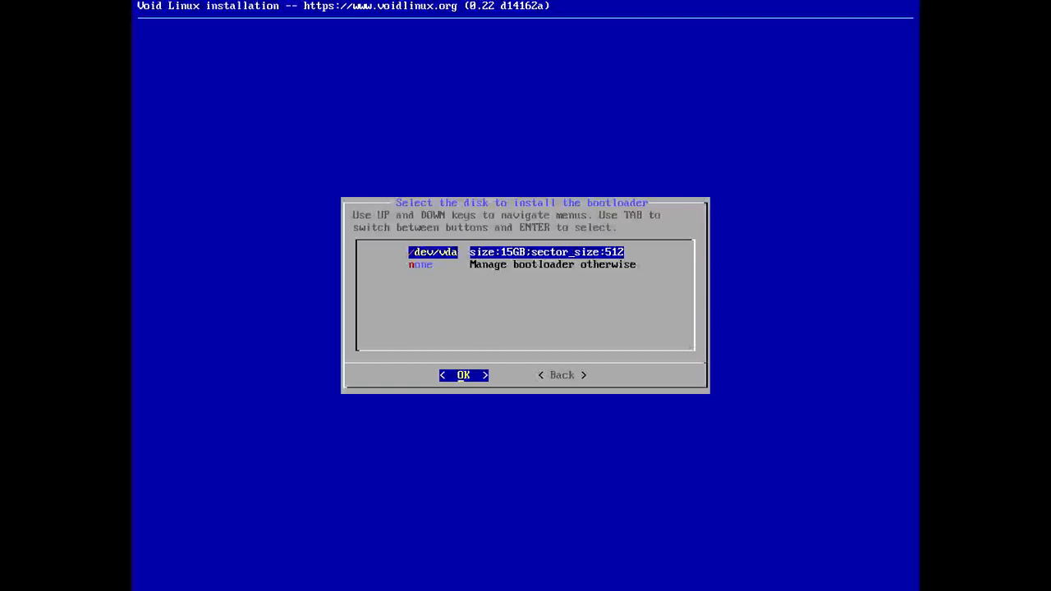
pyautogui.press('Return')
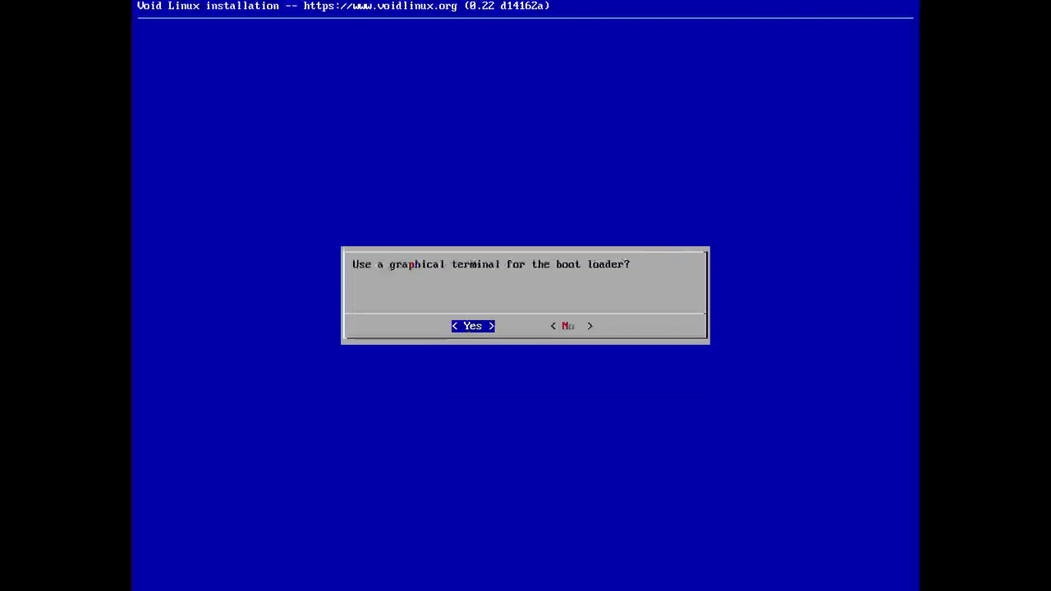
pyautogui.press('Return')
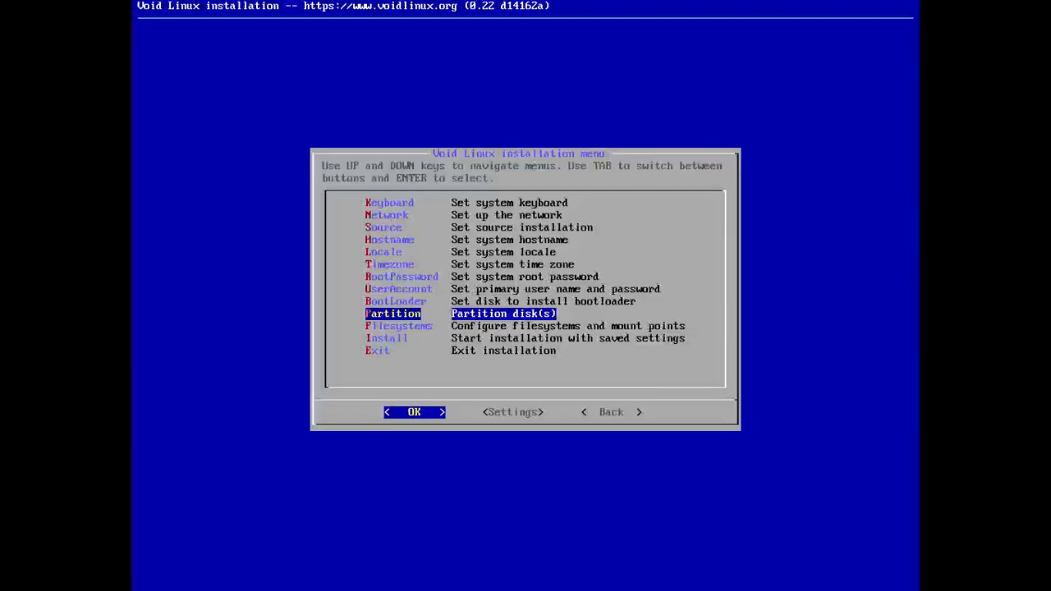
# - Start partitioning /dev/vda with cfdisk and create a new gpt partition label
pyautogui.press('Return')
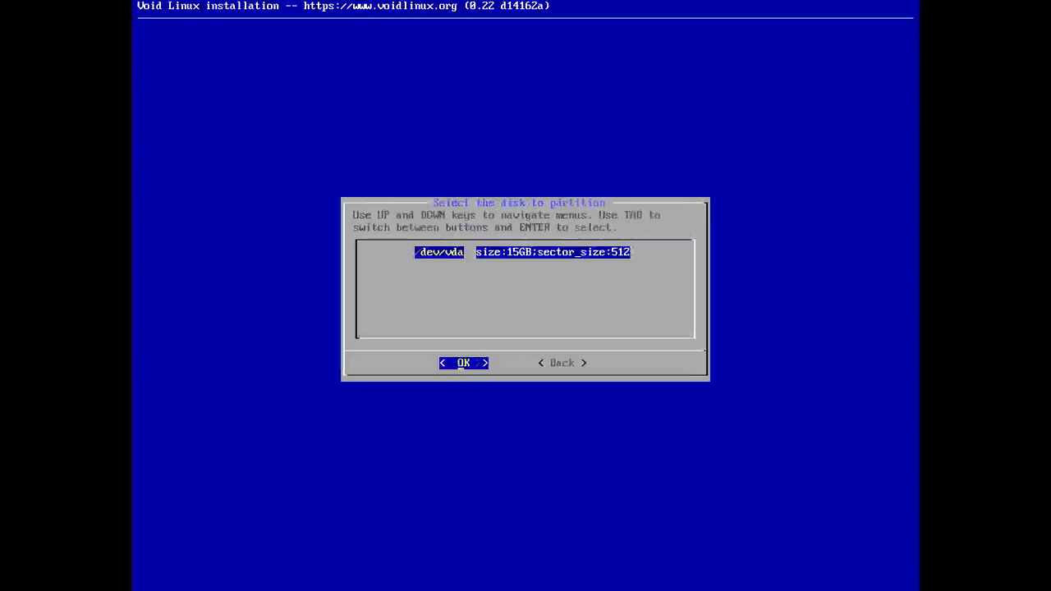
pyautogui.press('Return')
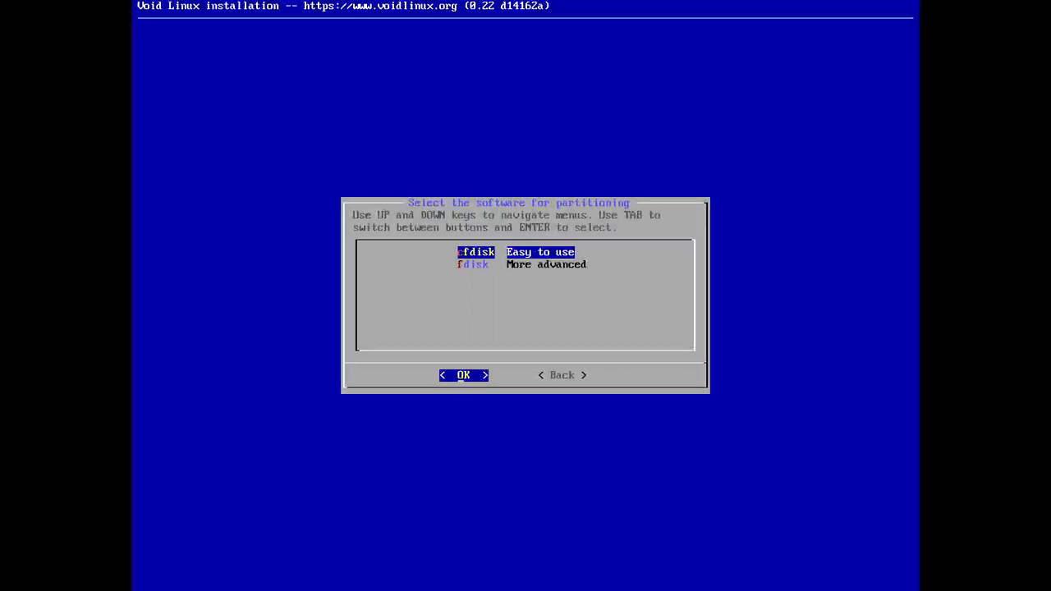
pyautogui.press('Return')
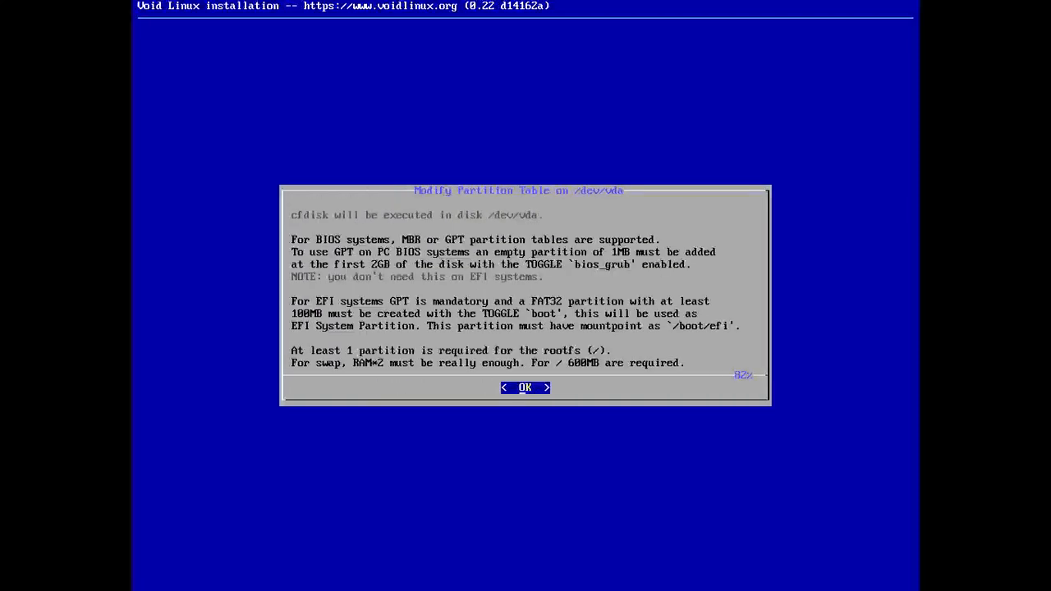
pyautogui.press('Return')
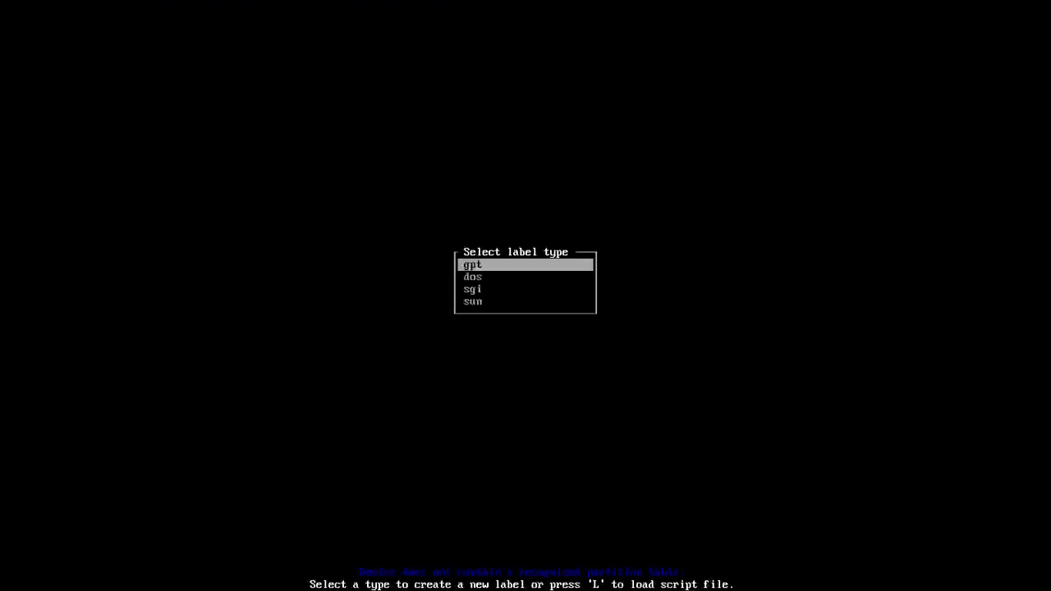
pyautogui.press('Return')
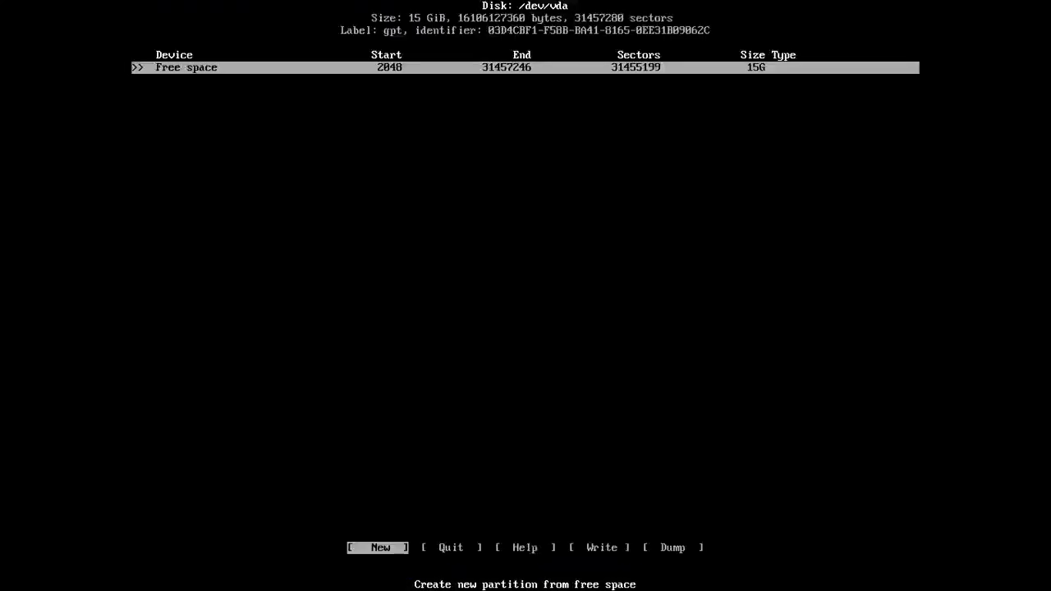
# - Create a new 512M partition at the start of the free space
pyautogui.press('Return')
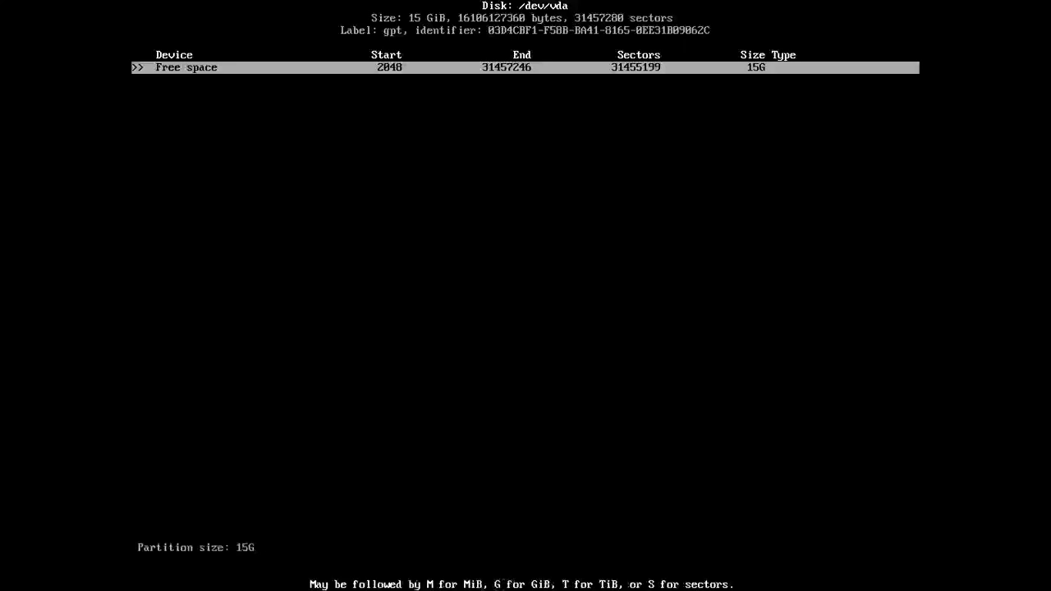
pyautogui.press('BackSpace')
pyautogui.press('BackSpace')
pyautogui.press('BackSpace')
pyautogui.write('521')
pyautogui.press('BackSpace')
pyautogui.press('BackSpace')
pyautogui.write('21')
pyautogui.press('BackSpace')
pyautogui.press('BackSpace')
pyautogui.write('12M')
pyautogui.press('Return')
# - Change the first partition's type to EFI System
pyautogui.press('Right')
pyautogui.press('Return')
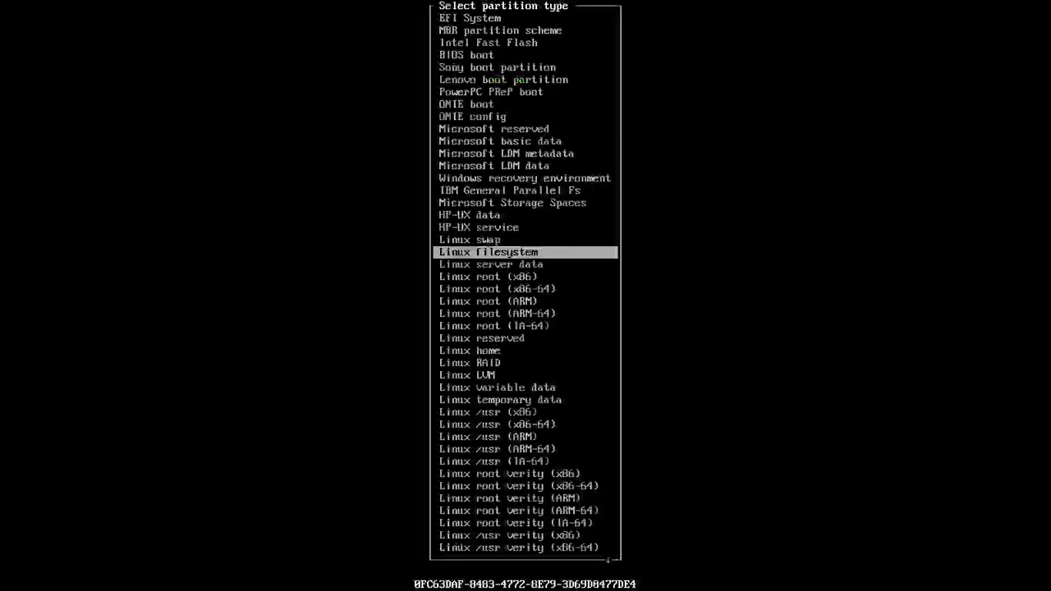
pyautogui.press('Up')
pyautogui.press('Up')
pyautogui.press('Up')
pyautogui.press('Up')
pyautogui.press('Up')
pyautogui.press('Up')
pyautogui.press('Up')
pyautogui.press('Up')
pyautogui.press('Up')
pyautogui.press('Up')
pyautogui.press('Up')
pyautogui.press('Up')
pyautogui.press('Up')
pyautogui.press('Up')
pyautogui.press('Up')
pyautogui.press('Up')
pyautogui.press('Up')
pyautogui.press('Up')
pyautogui.press('Up')
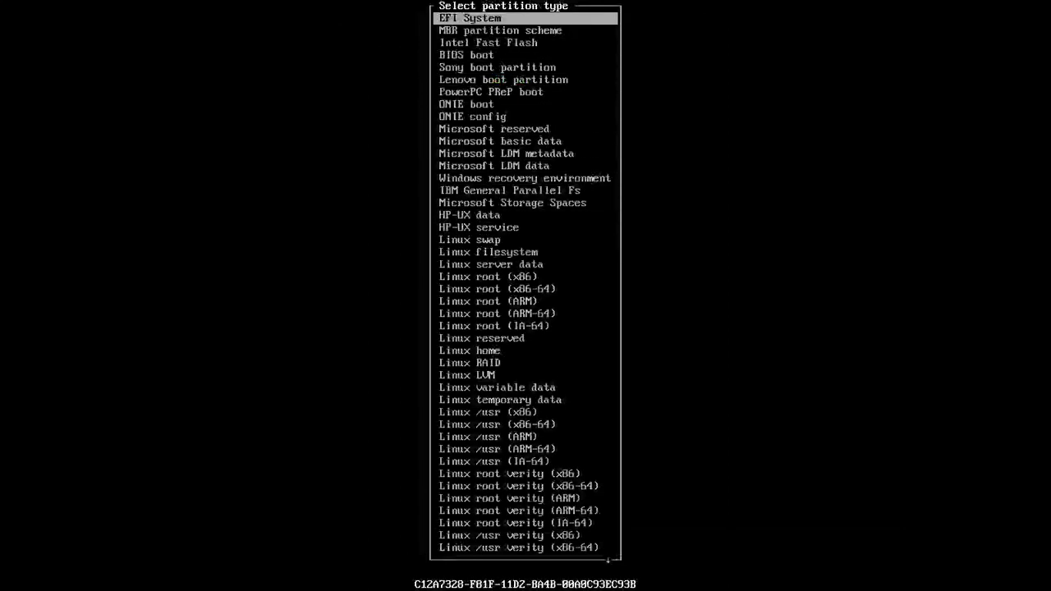
pyautogui.press('Return')
# - Create a second partition of 1G from the remaining free space
pyautogui.press('Down')
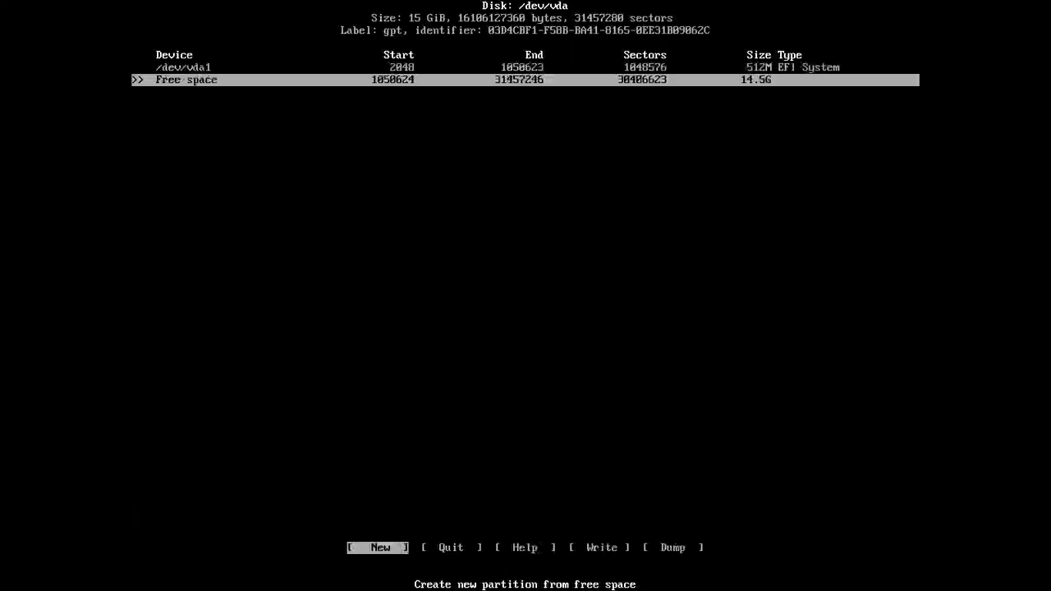
pyautogui.press('Return')
pyautogui.press('BackSpace')
pyautogui.press('BackSpace')
pyautogui.press('BackSpace')
pyautogui.press('BackSpace')
pyautogui.press('BackSpace')
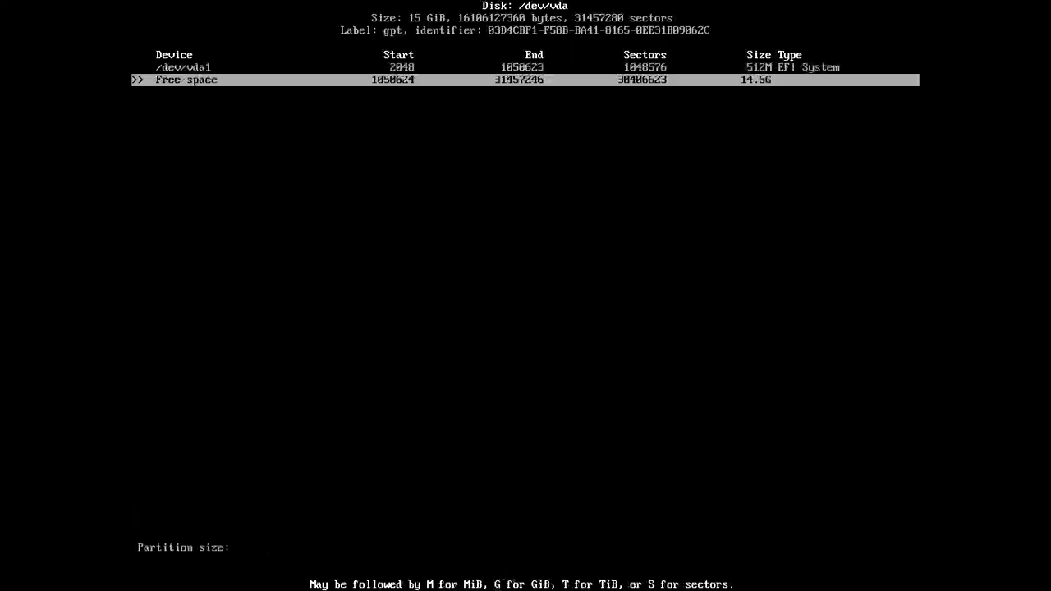
pyautogui.write('1')
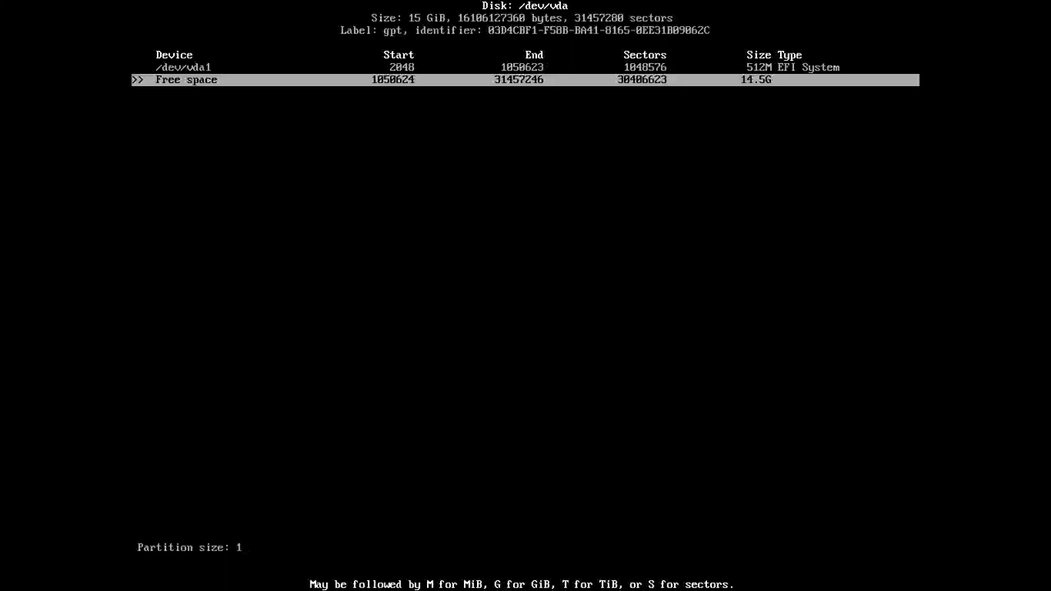
pyautogui.write('G')
pyautogui.press('Return')
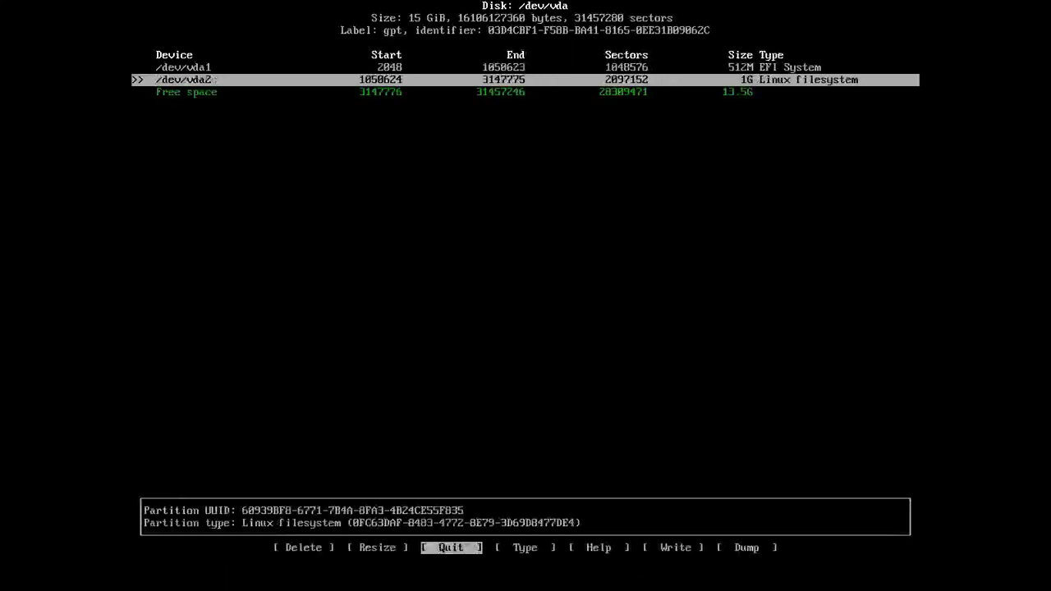
# - Change the second partition's type to Linux swap
pyautogui.press('Right')
pyautogui.press('Return')
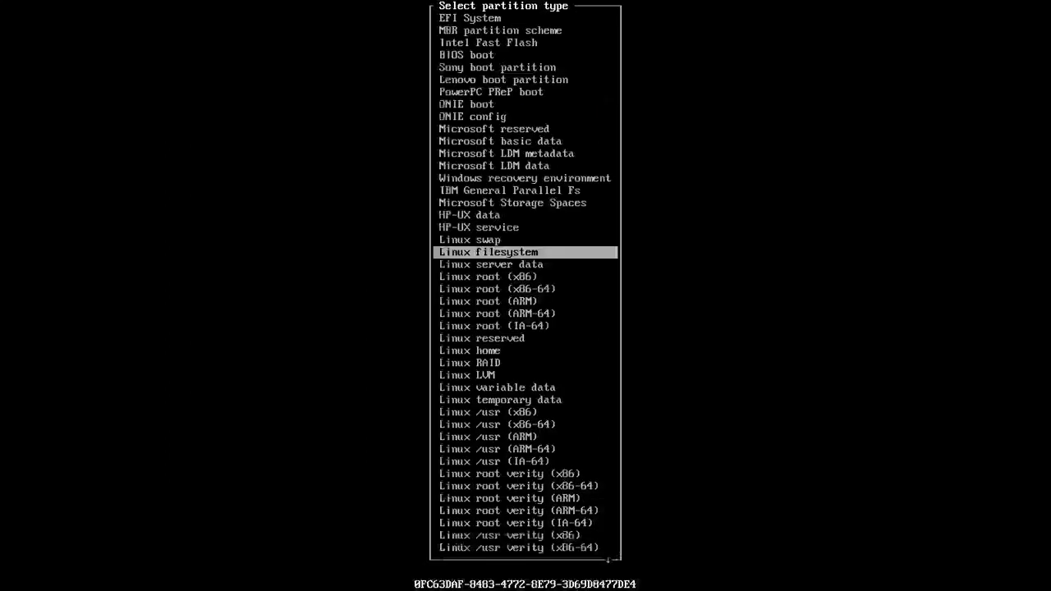
pyautogui.press('Up')
pyautogui.press('Return')
# - Create a third partition using all remaining space with type Linux filesystem
pyautogui.press('Down')
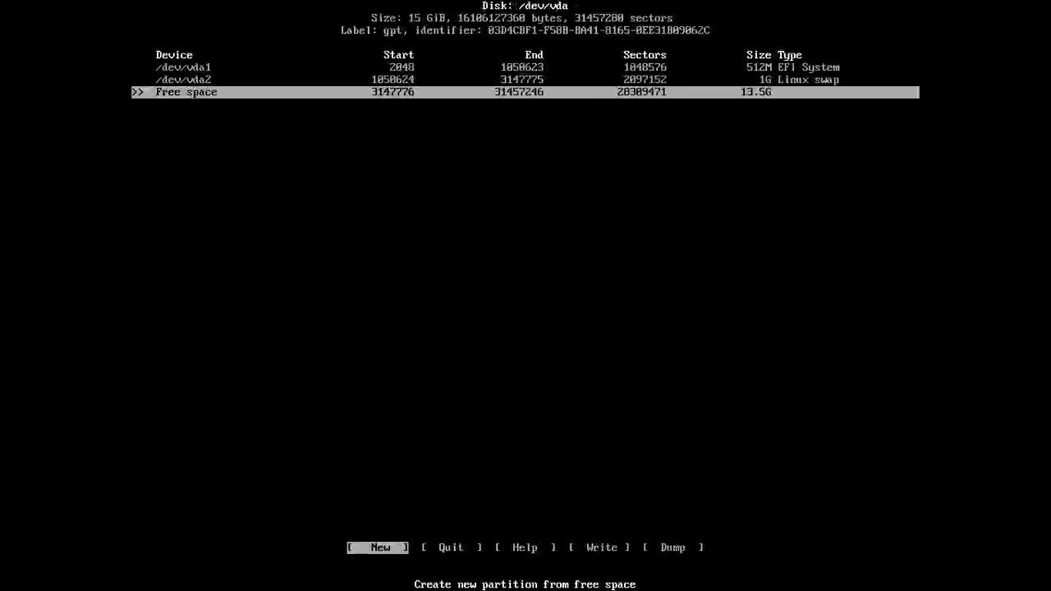
pyautogui.press('Return')
pyautogui.press('Return')
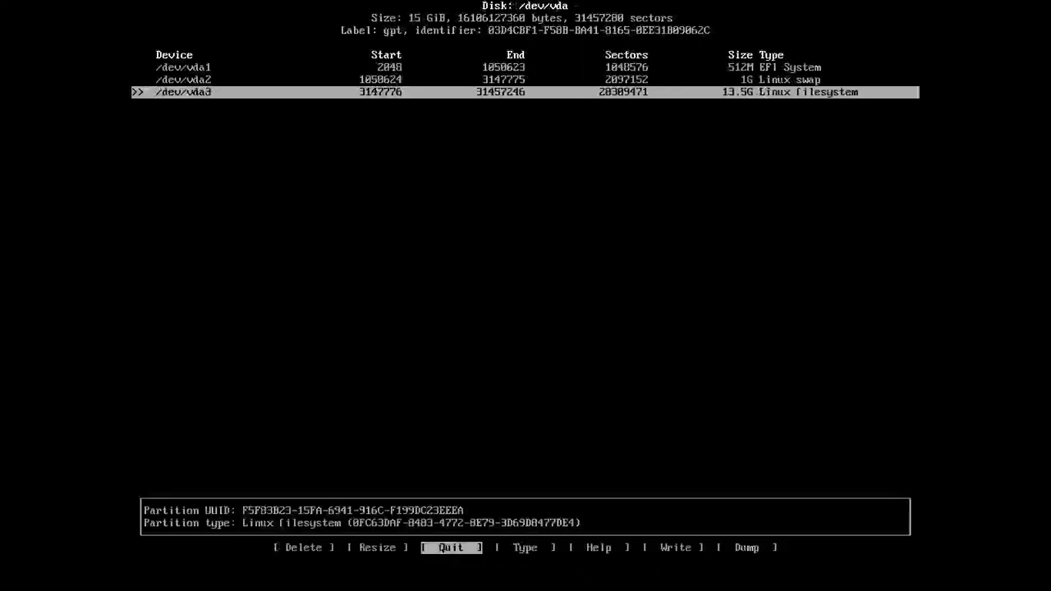
pyautogui.press('Right')
pyautogui.press('Return')
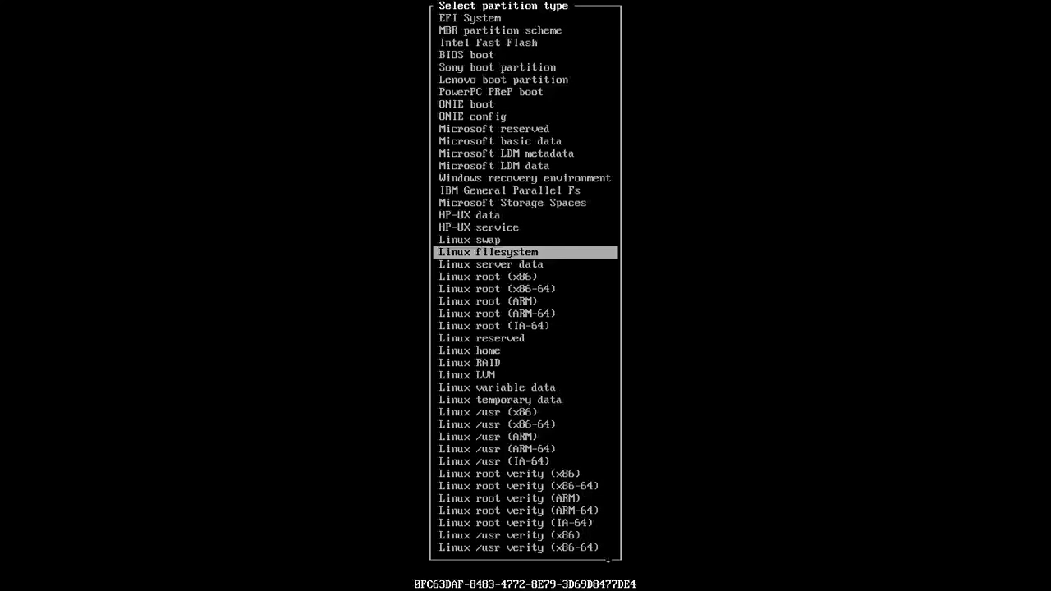
pyautogui.press('Return')
# - Write the partition table to disk, confirming with yes, and quit cfdisk
pyautogui.press('Right')
pyautogui.press('Right')
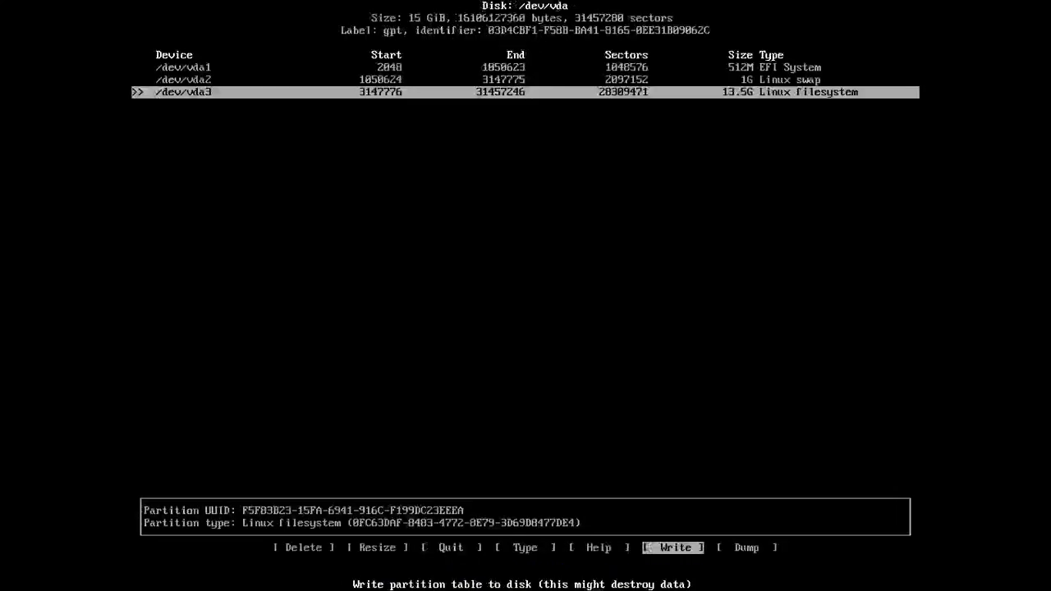
pyautogui.press('Return')
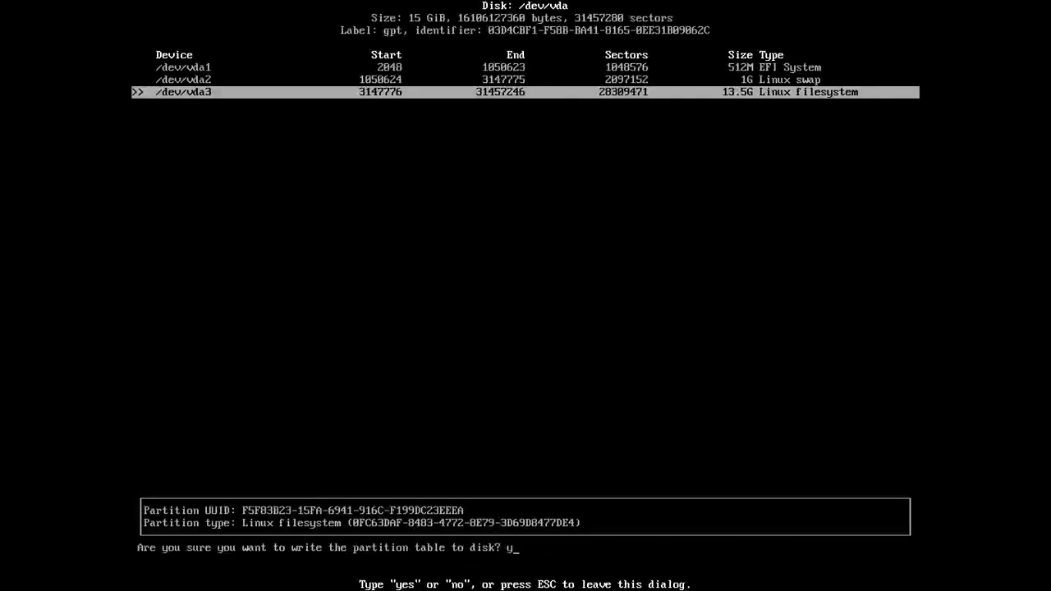
pyautogui.write('yes')
pyautogui.press('Return')
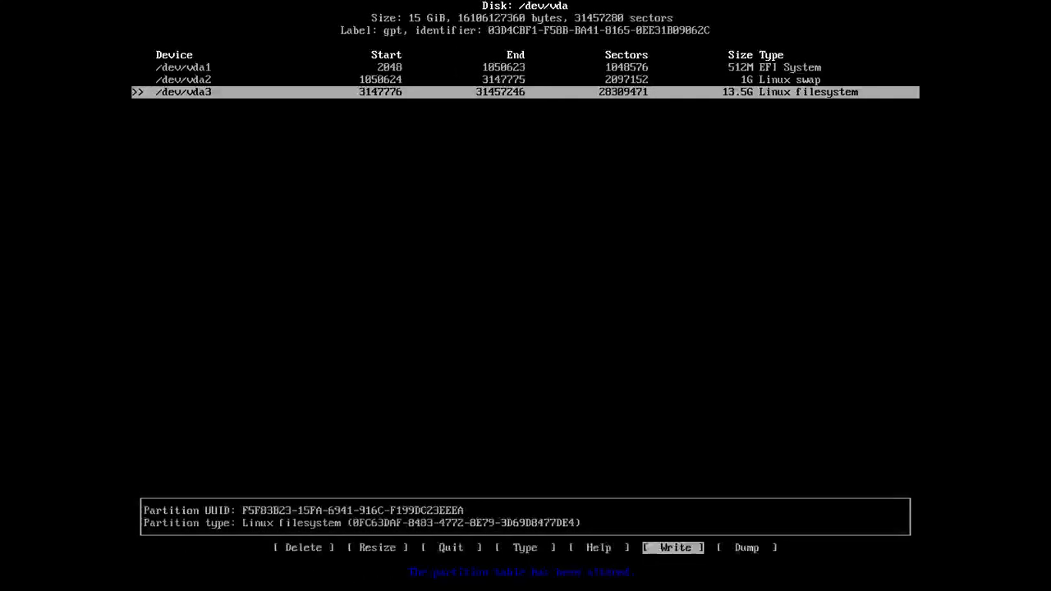
pyautogui.press('Left')
pyautogui.press('Left')
pyautogui.press('Left')
pyautogui.press('Return')
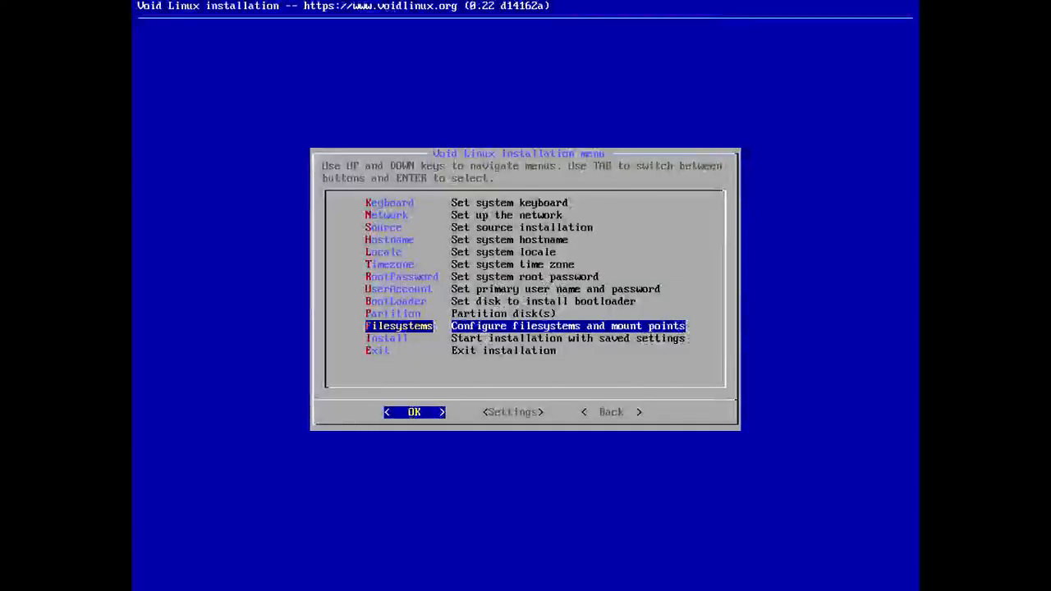
# - Open filesystem configuration and set /dev/vda1 to the vfat (FAT32) filesystem
pyautogui.press('Return')
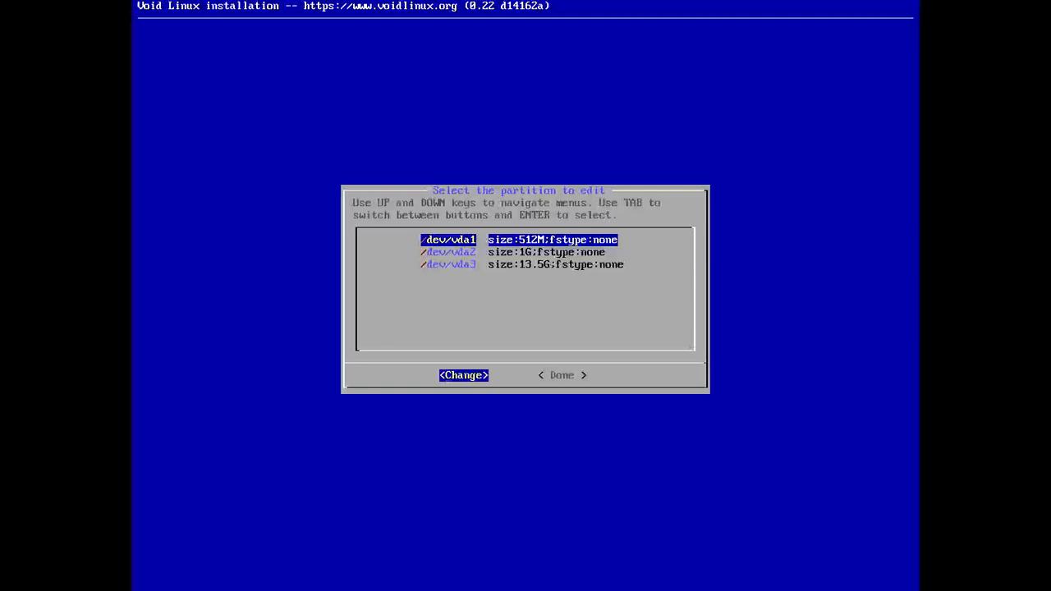
pyautogui.press('Return')
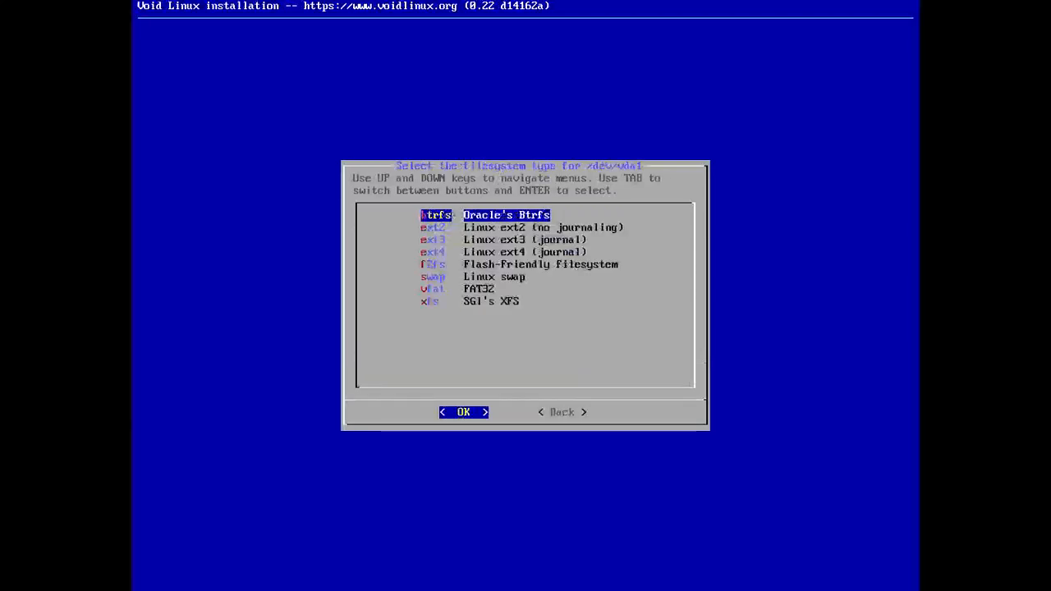
pyautogui.press('Down')
pyautogui.press('Down')
pyautogui.press('Down')
pyautogui.press('Down')
pyautogui.press('Down')
pyautogui.press('Down')
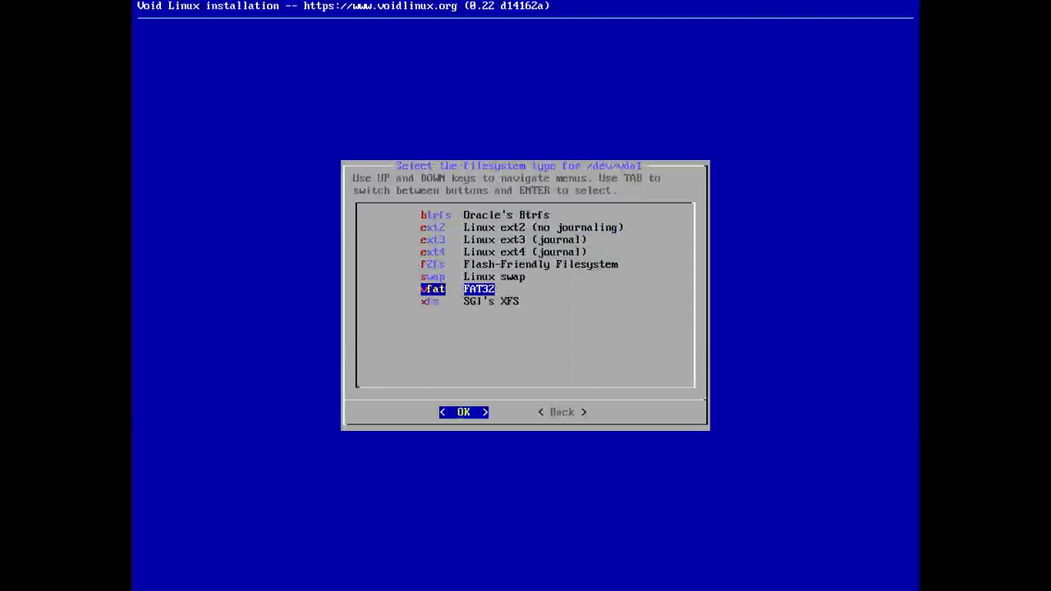
pyautogui.press('Return')
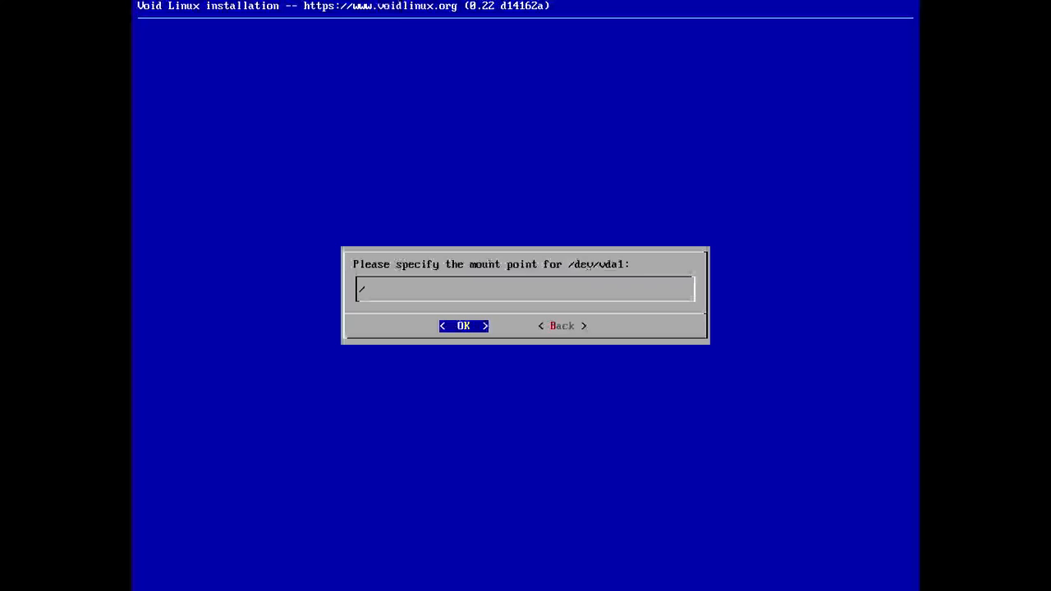
# - Set the mount point of /dev/vda1 to /boot/efi and agree to create a new filesystem
pyautogui.write('/boot/efi')
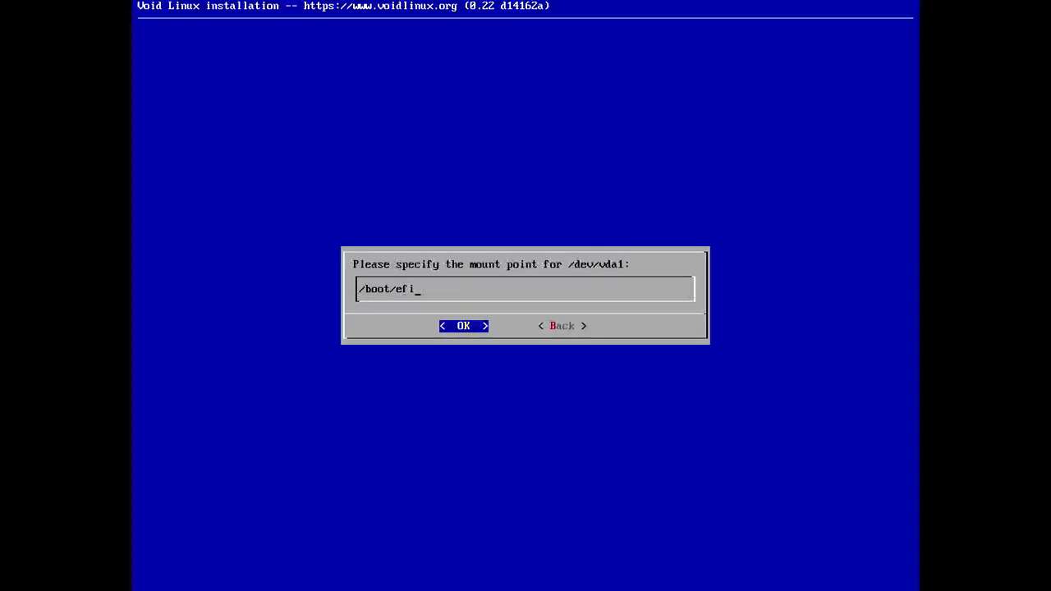
pyautogui.press('Return')
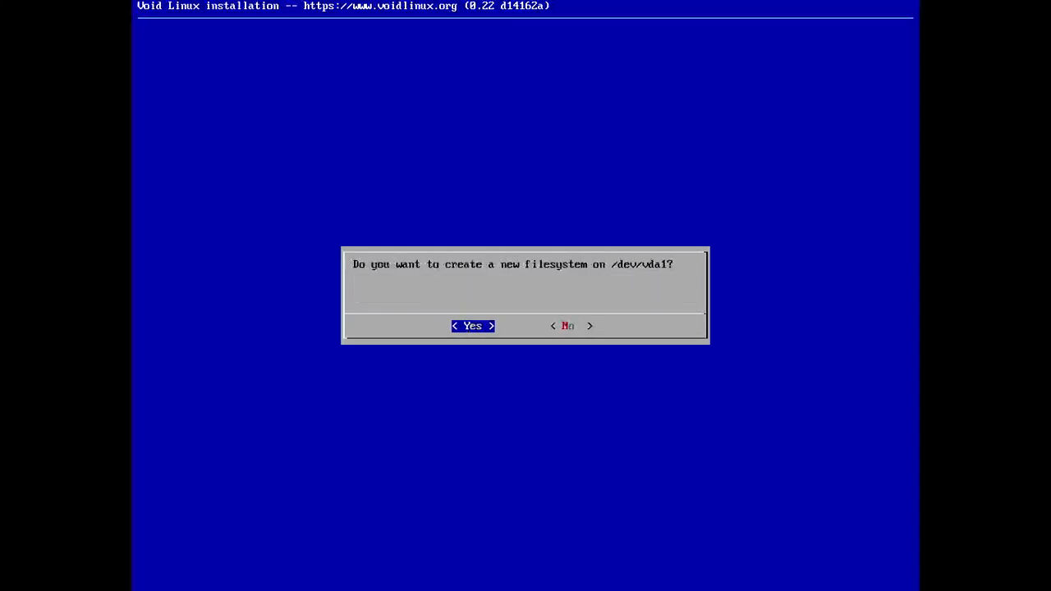
pyautogui.press('Return')
# - Set /dev/vda2 to the Linux swap filesystem type
pyautogui.press('Down')
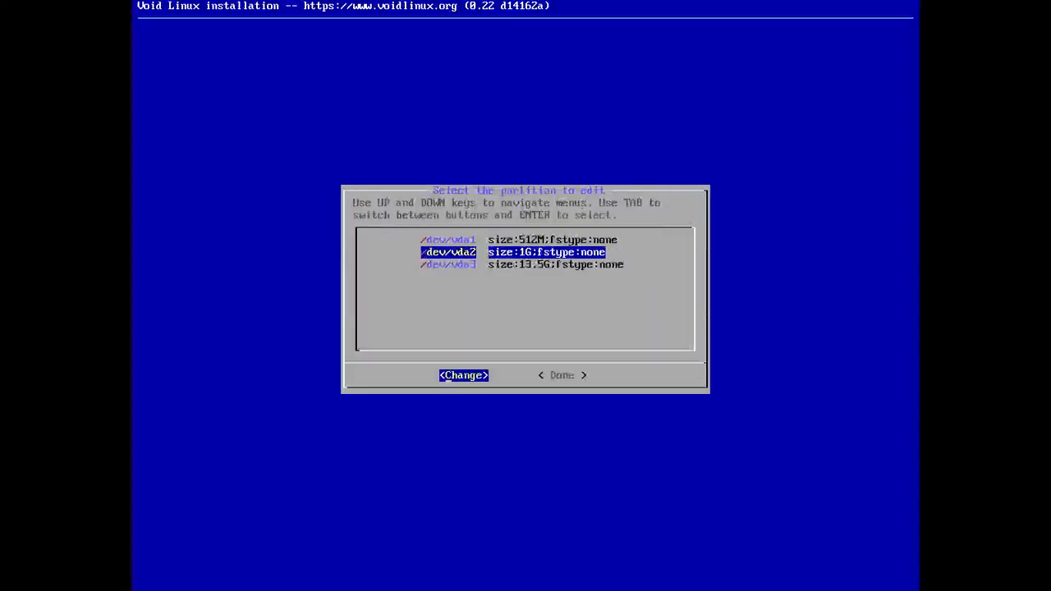
pyautogui.press('Return')
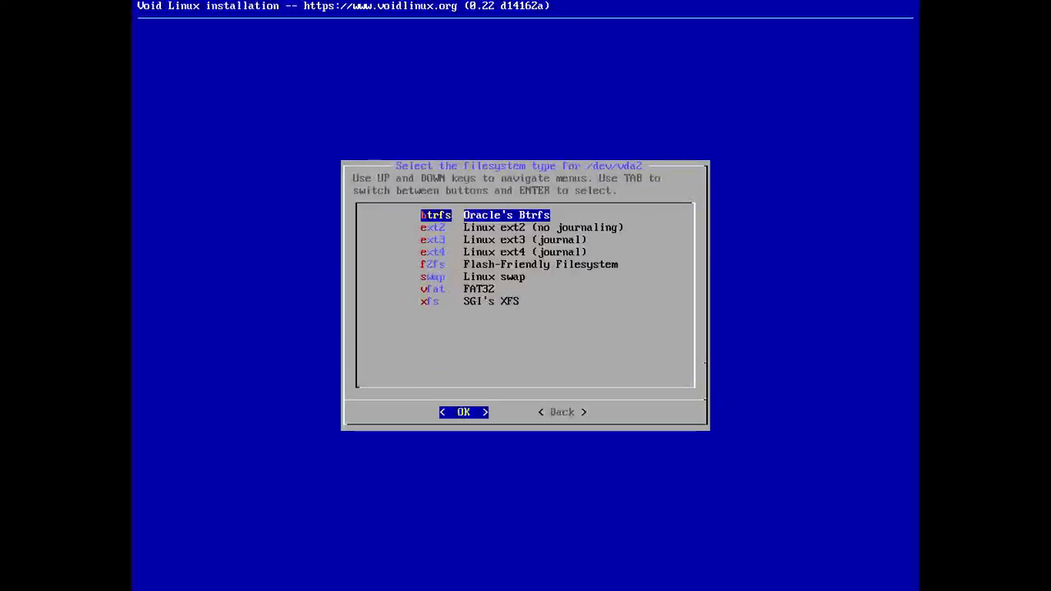
pyautogui.press('Down')
pyautogui.press('Down')
pyautogui.press('Down')
pyautogui.press('Down')
pyautogui.press('Down')
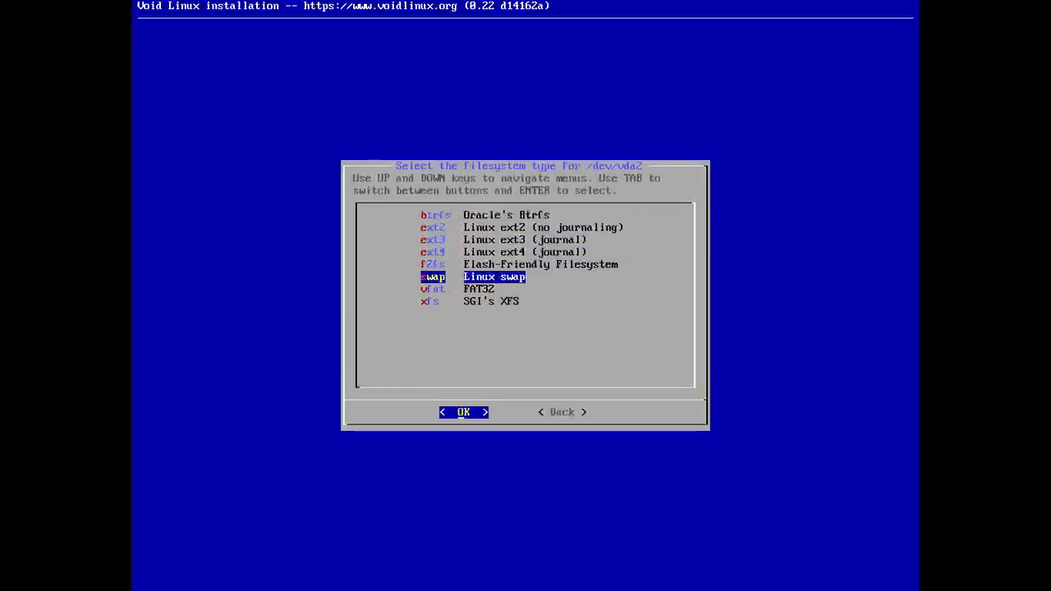
pyautogui.press('Return')
pyautogui.press('Return')
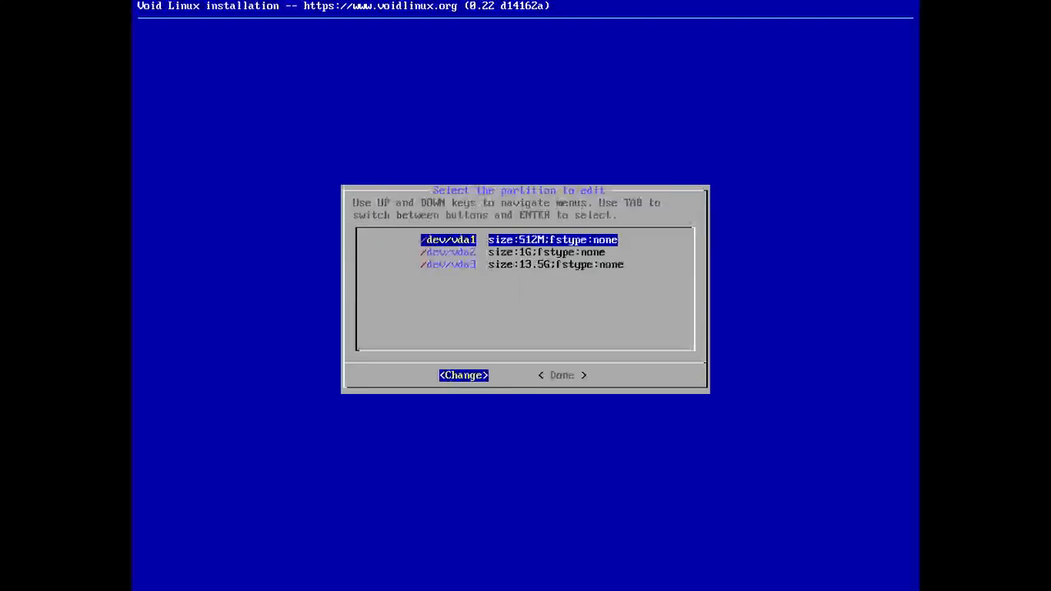
# - Set /dev/vda3 to the ext4 filesystem mounted at / and agree to create a new filesystem
pyautogui.press('Down')
pyautogui.press('Down')
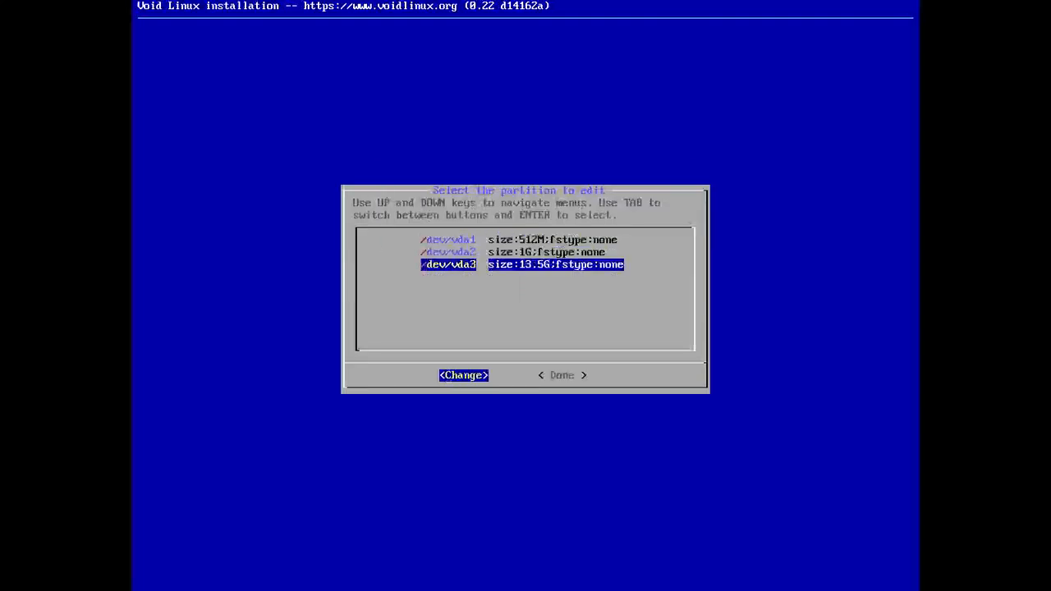
pyautogui.press('Return')
pyautogui.press('Down')
pyautogui.press('Down')
pyautogui.press('Down')
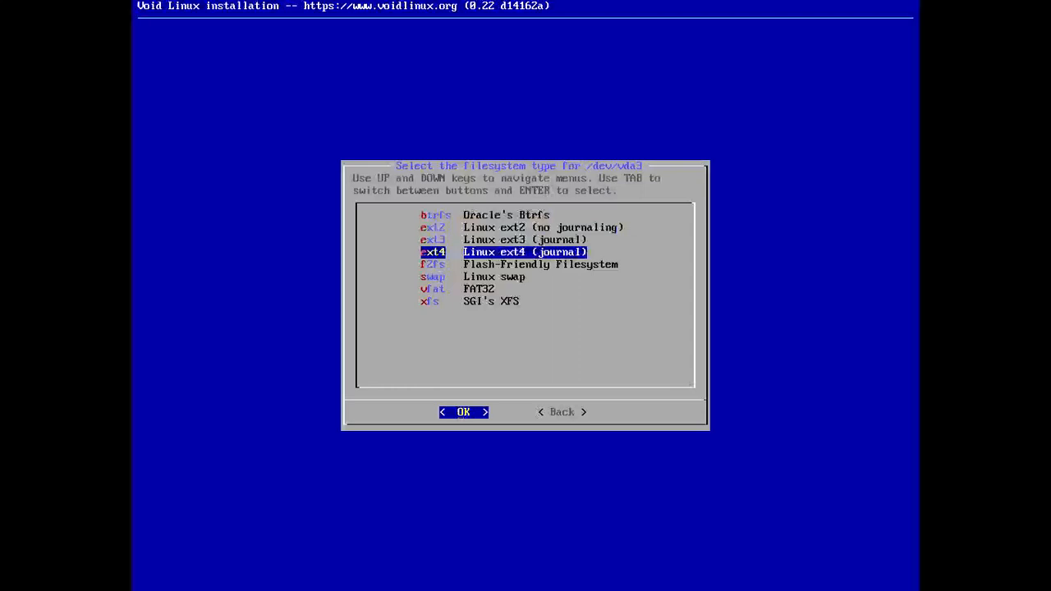
pyautogui.press('Return')
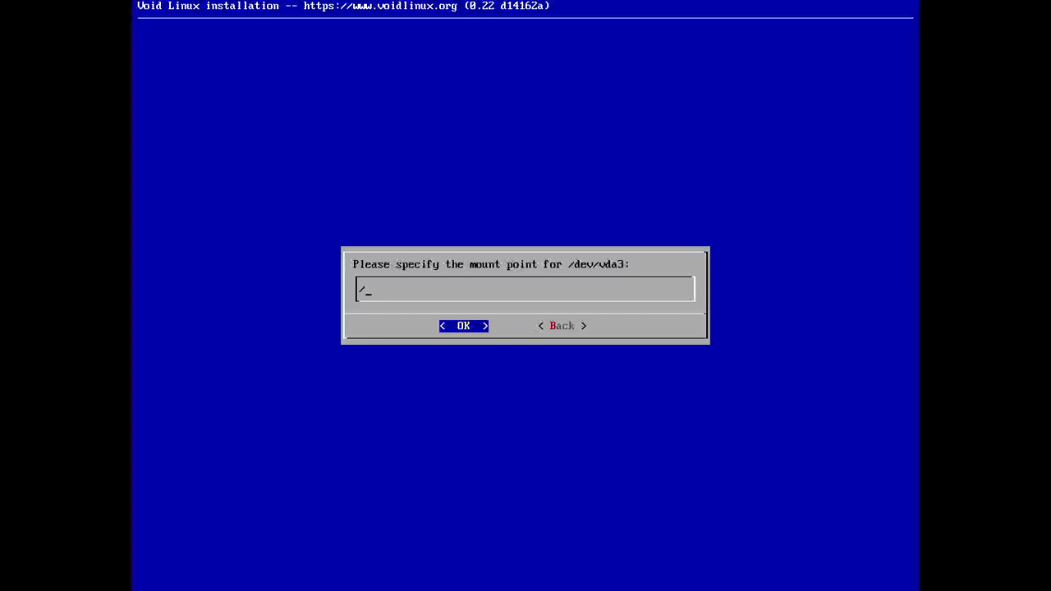
pyautogui.press('Return')
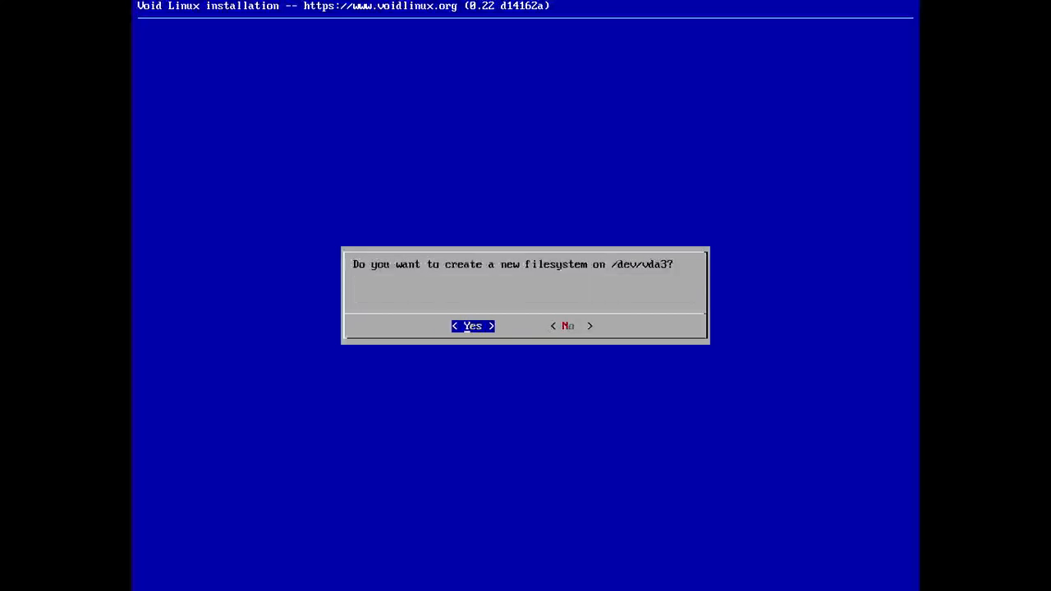
pyautogui.press('Return')
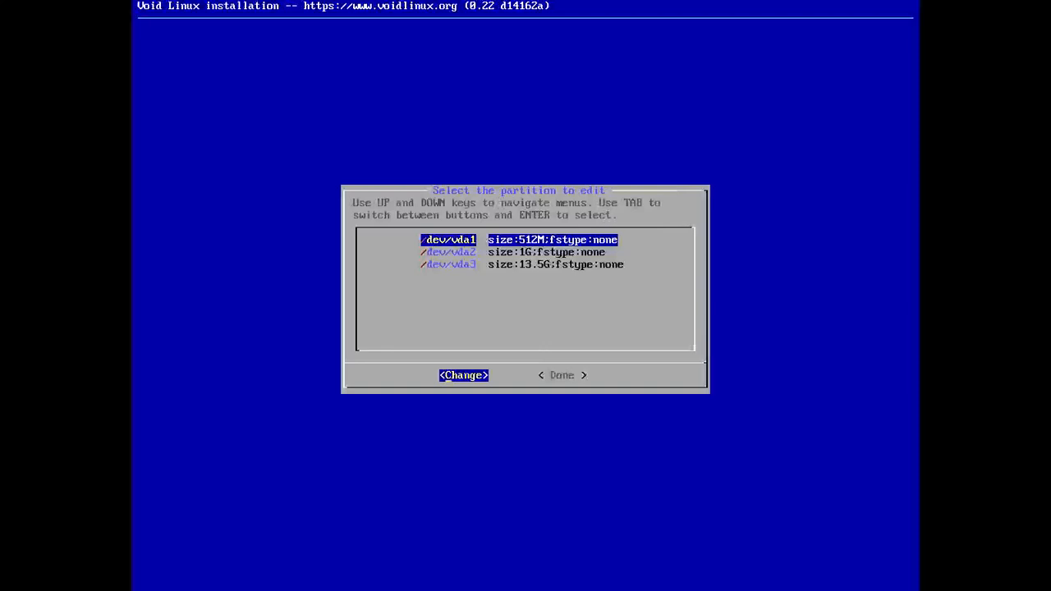
# - Finish filesystem configuration and start the installation, confirming the listed filesystem operations
pyautogui.press('Tab')
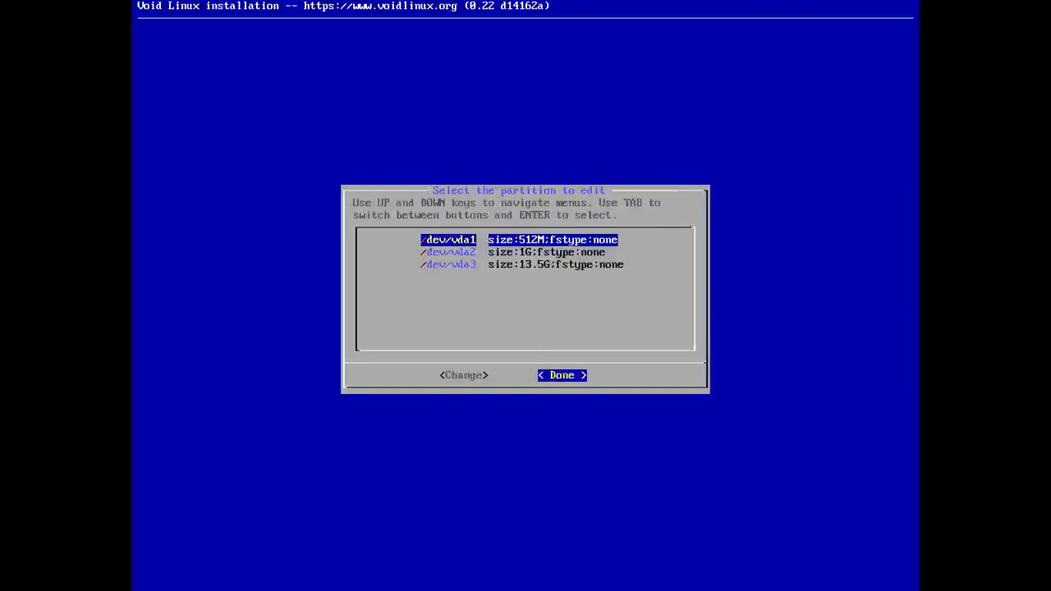
pyautogui.press('Return')
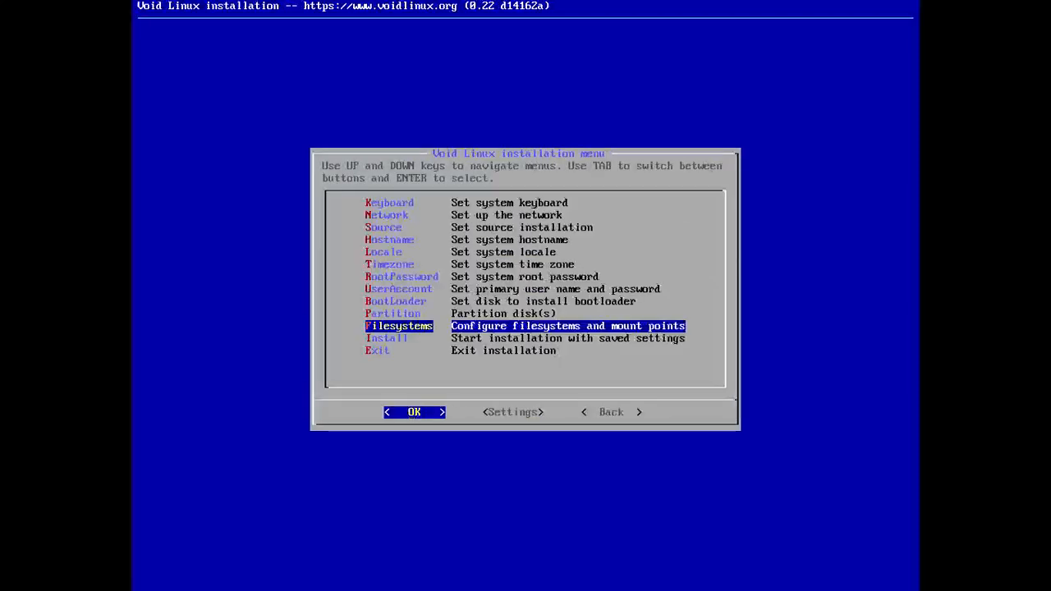
pyautogui.press('Down')
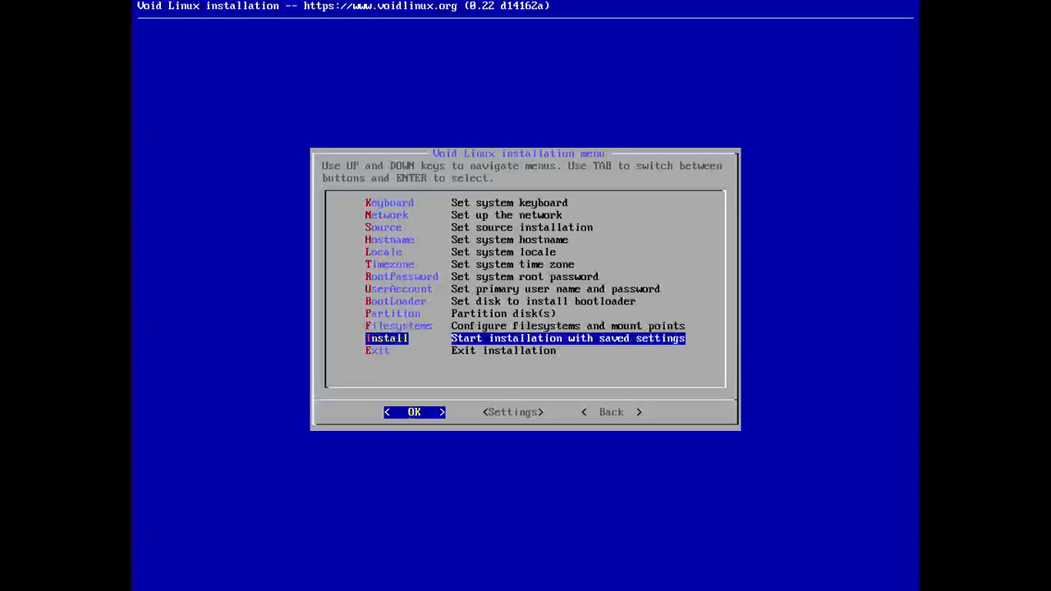
pyautogui.press('Return')
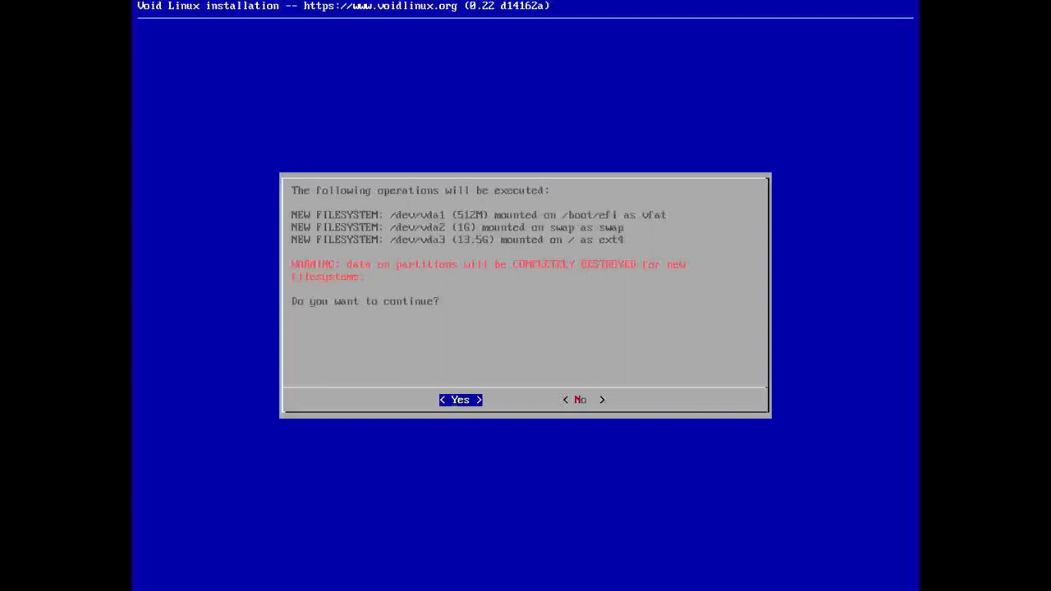
pyautogui.press('Return')
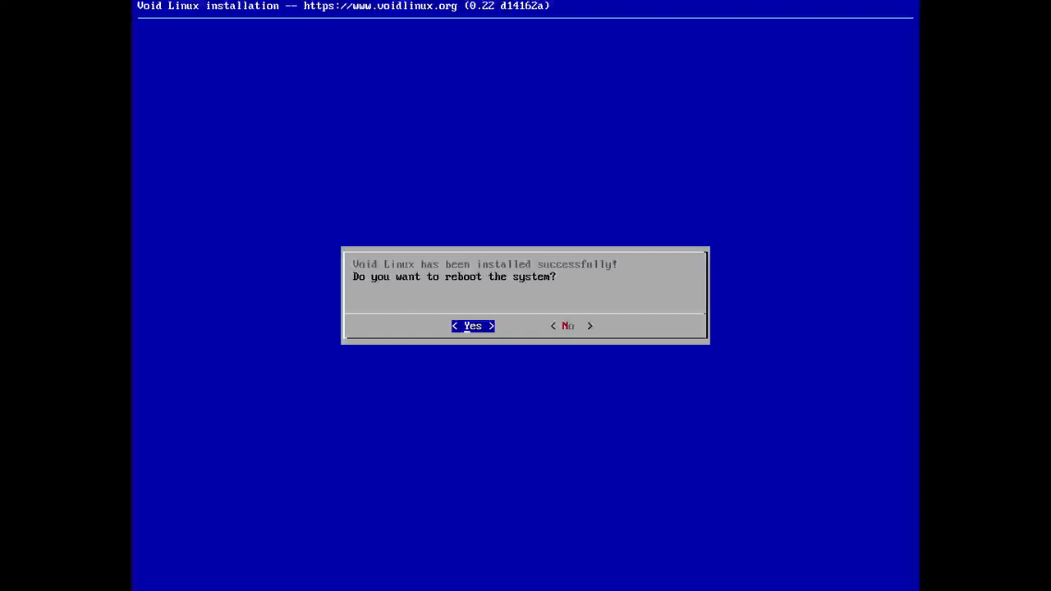
# - Reboot the system after installation and boot the Void GNU/Linux entry
pyautogui.press('Return')
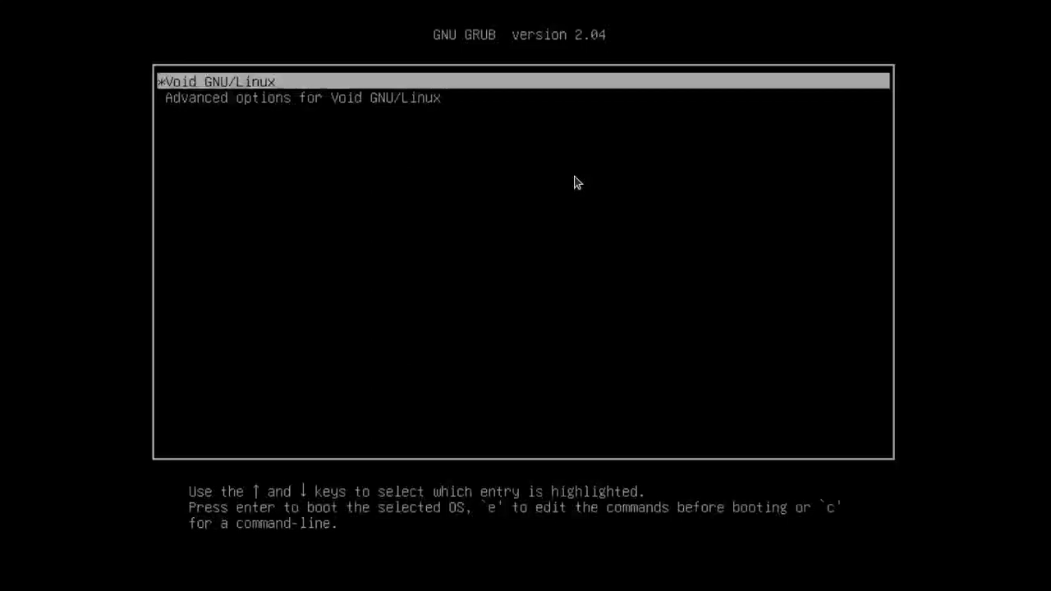
pyautogui.press('Down')
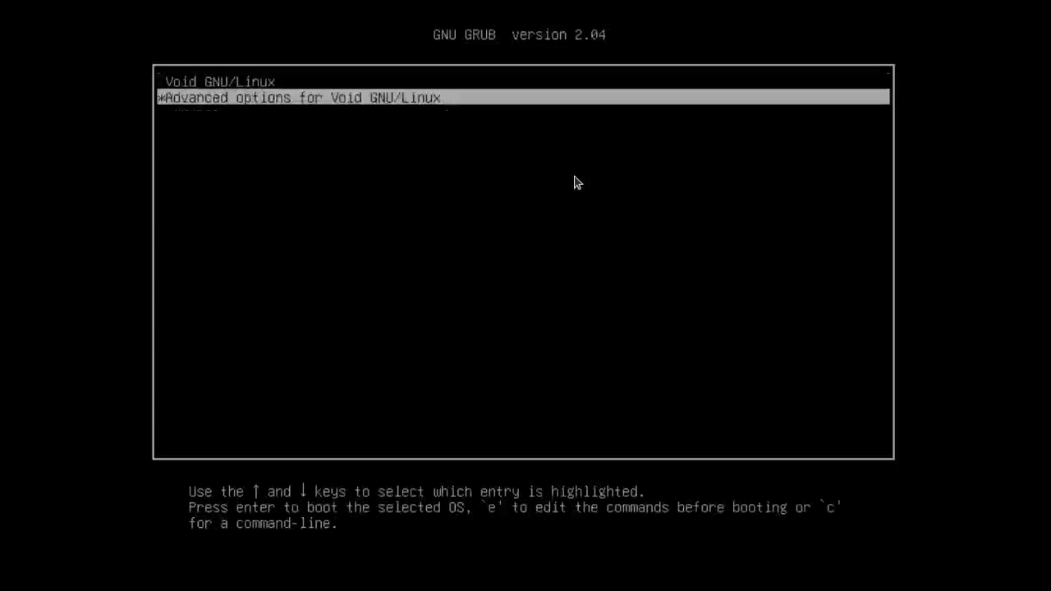
pyautogui.press('Up')
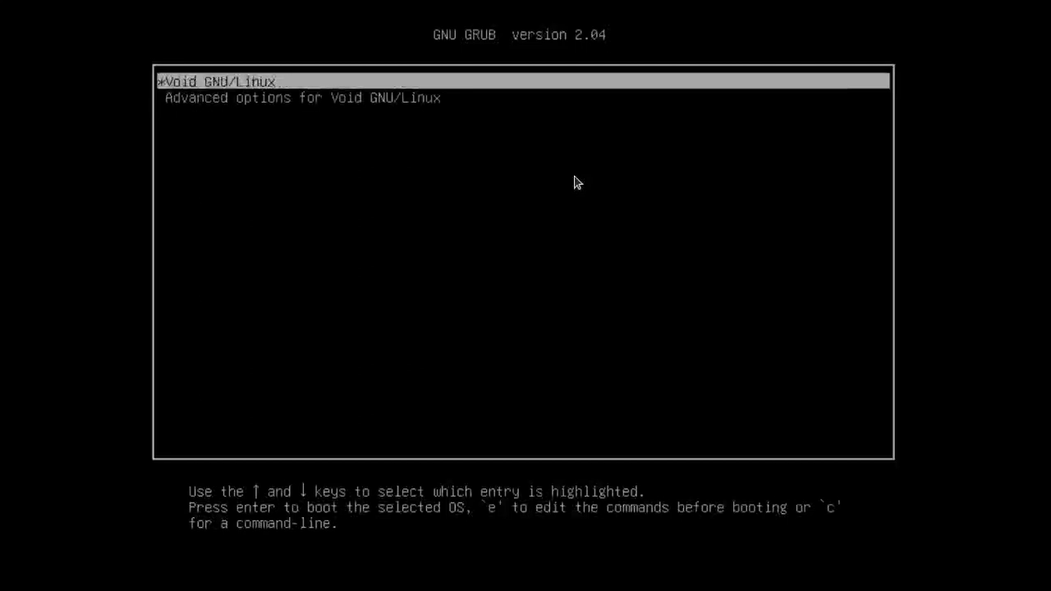
pyautogui.press('Return')
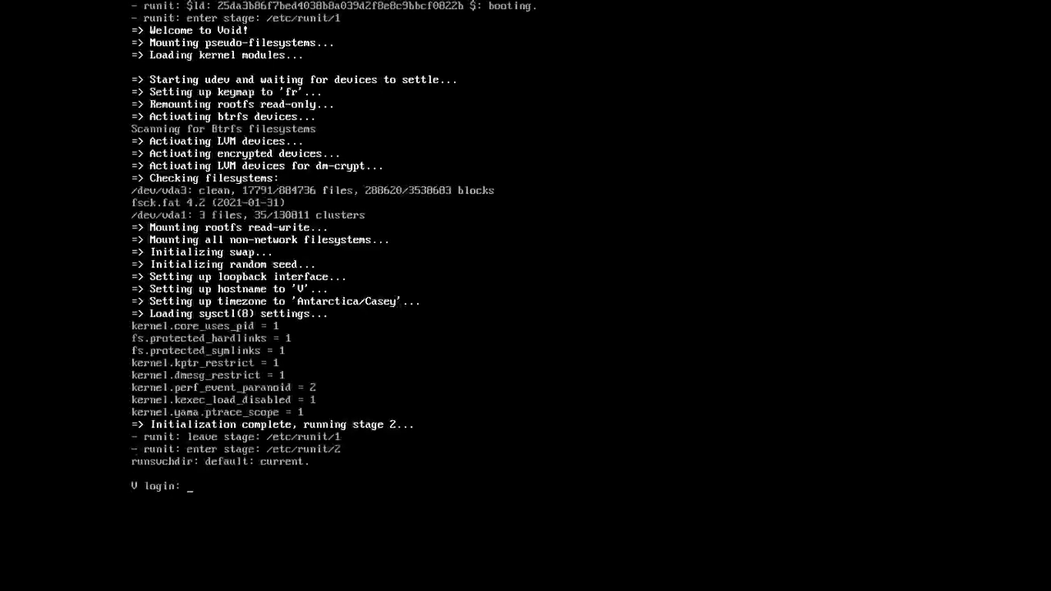
# - Log in with the new user account name and its password, then clear the terminal
pyautogui.write('adow')
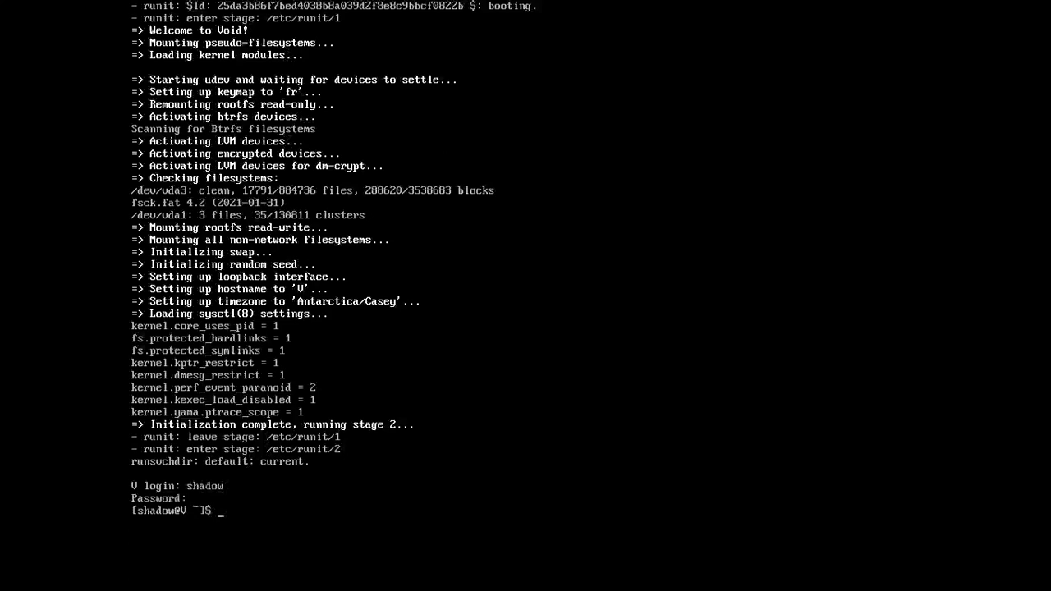
pyautogui.write('clear')
pyautogui.press('Return')
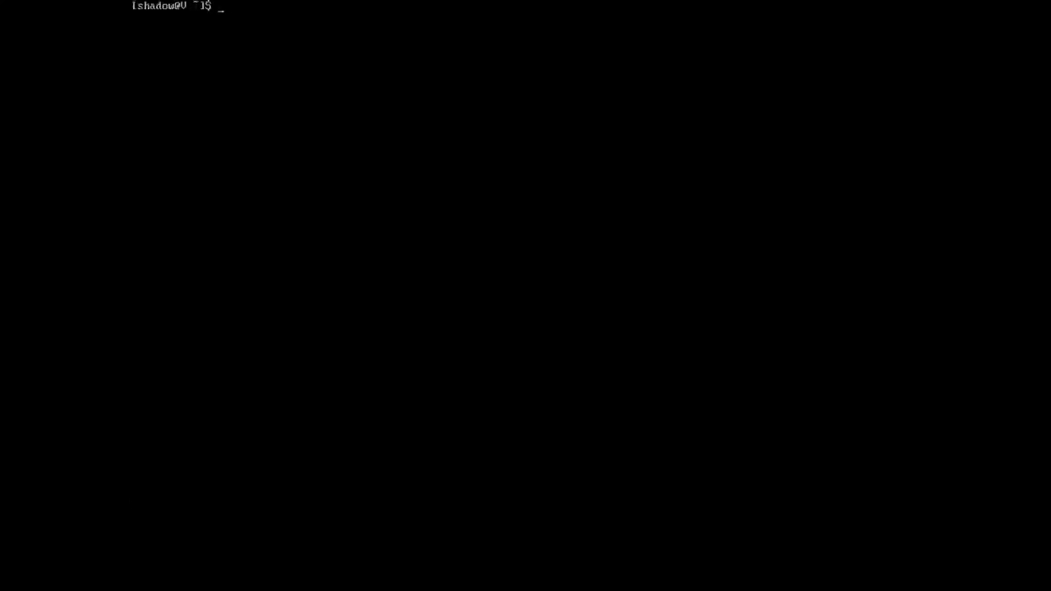
# - Run uname -a to display the kernel and system information
pyautogui.write('uname -a')
pyautogui.press('Return')
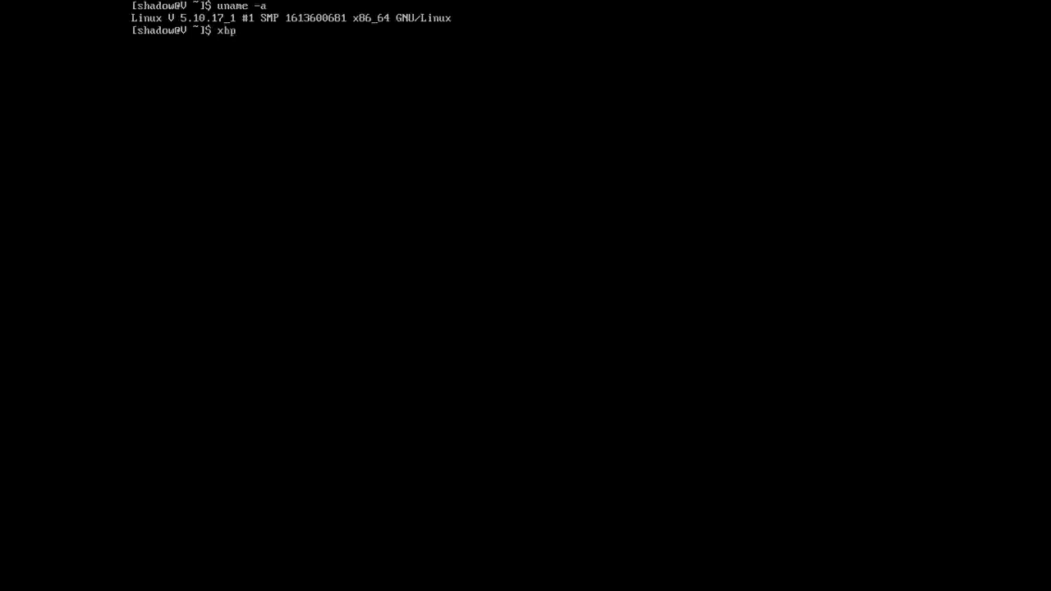
# - Run sudo xbps-install -Sy to synchronize the package repository index
pyautogui.write('d')
pyautogui.press('Left')
pyautogui.press('Left')
pyautogui.press('Left')
pyautogui.press('Left')
pyautogui.write('sudo xbpd-install -Sy')
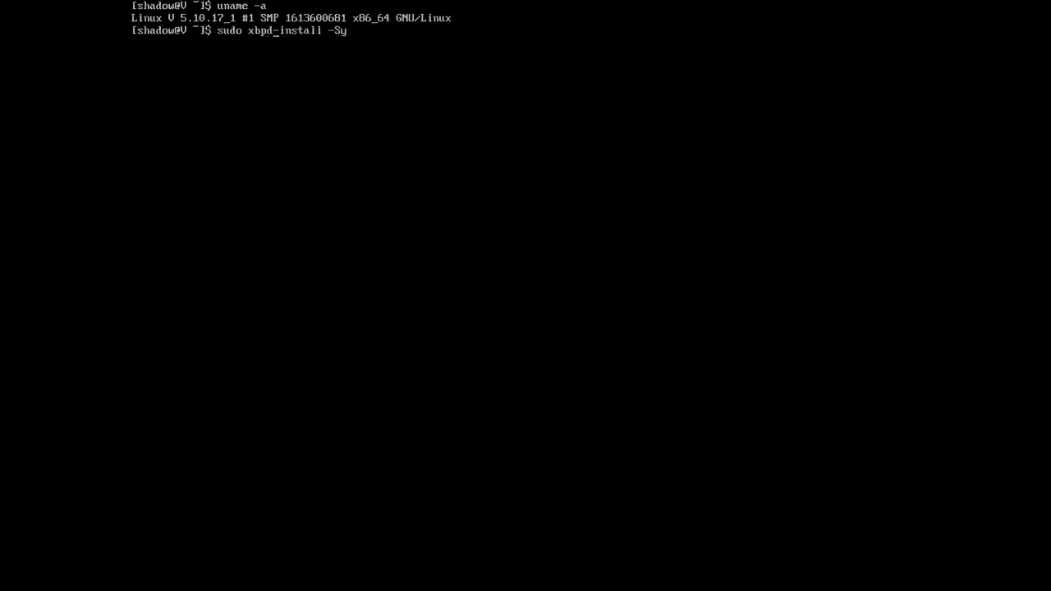
pyautogui.press('BackSpace')
pyautogui.write('s')
pyautogui.press('Return')
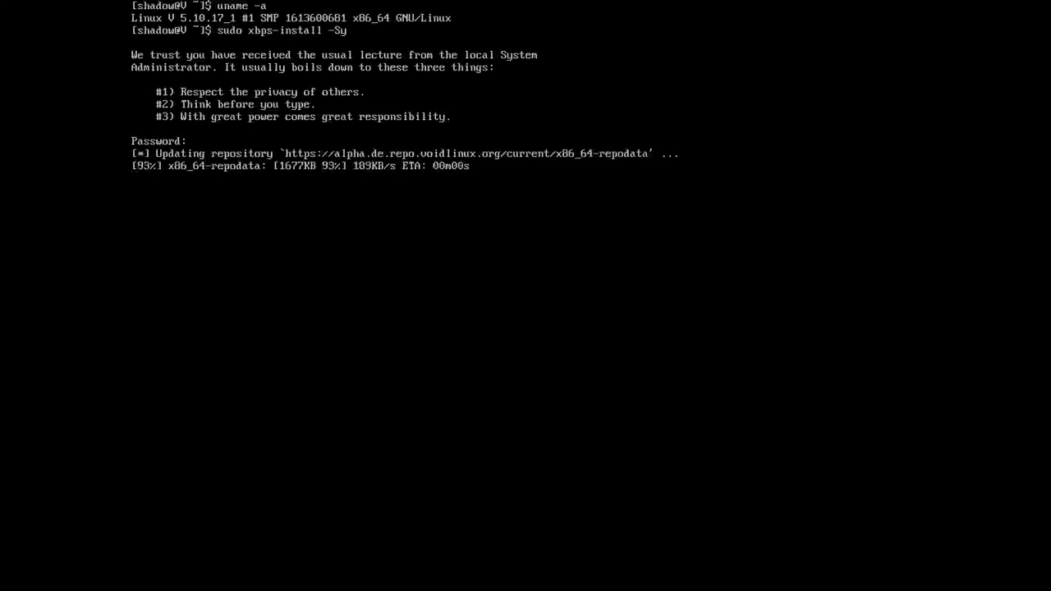
# - Run sudo xbps-install -Su to update the system, interrupting and rerunning it once
pyautogui.press('Up')
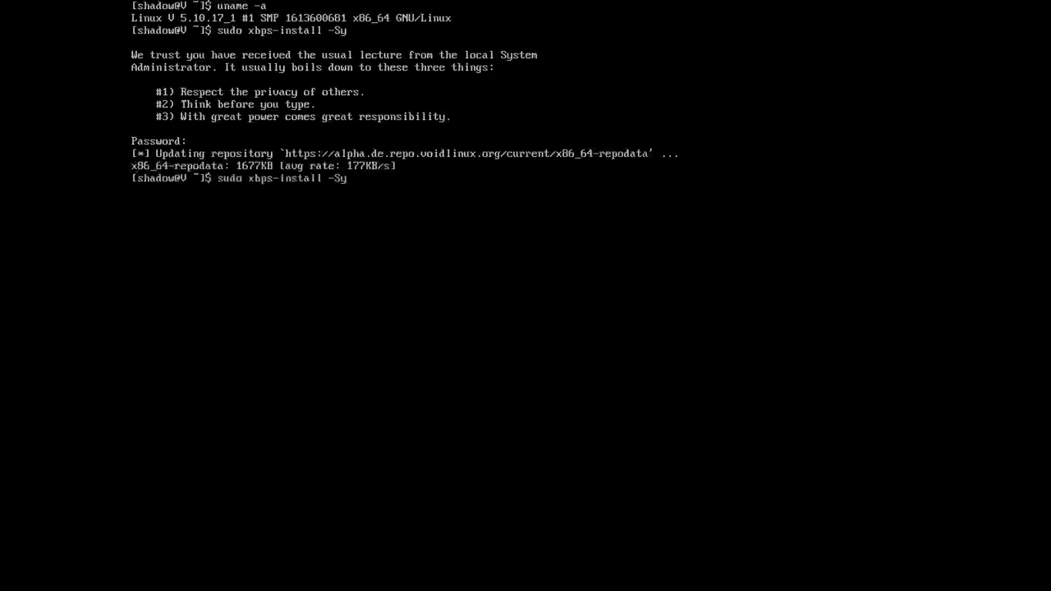
pyautogui.press('BackSpace')
pyautogui.write('u')
pyautogui.press('Return')
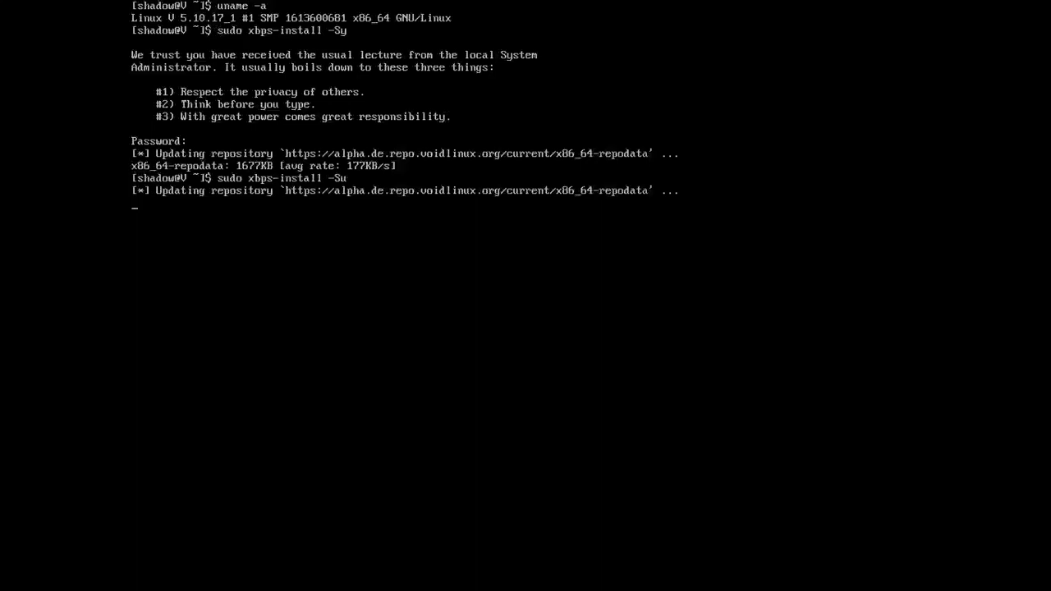
pyautogui.hotkey('ctrl', 'c')
pyautogui.press('Up')
pyautogui.press('Return')
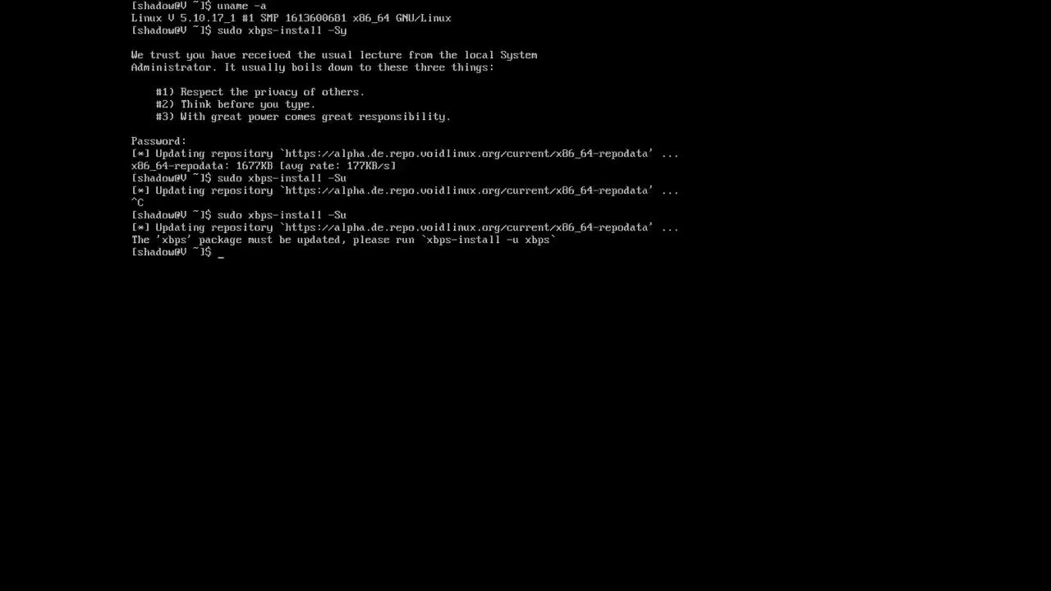
# - Update the xbps package with sudo xbps-install -u xbps, confirming with y and rerunning it after an interruption
pyautogui.press('Up')
pyautogui.press('BackSpace')
pyautogui.press('BackSpace')
pyautogui.write('udo xbps-install -u xbps')
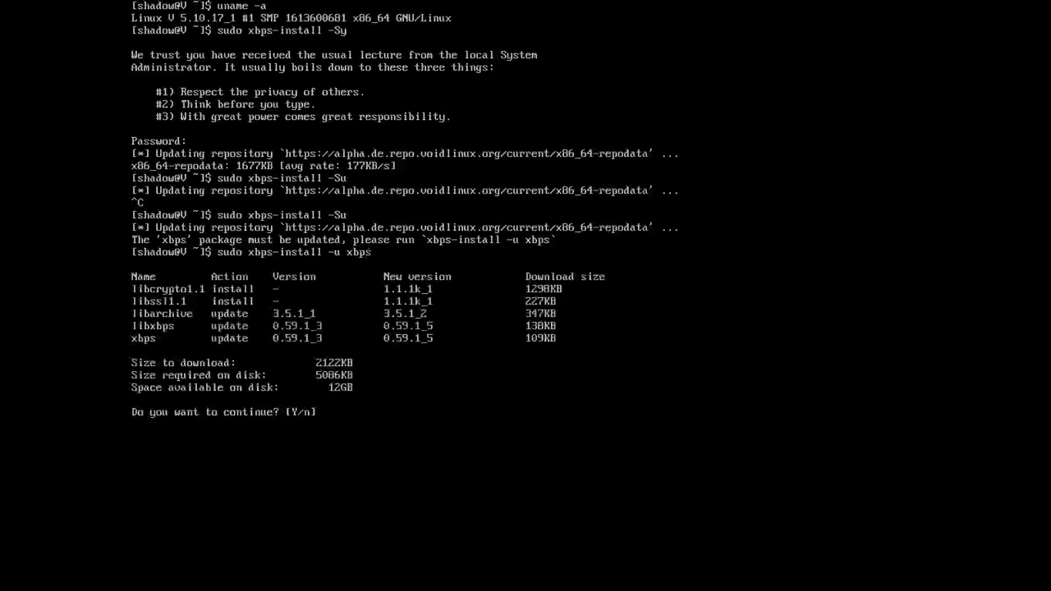
pyautogui.write('y')
pyautogui.press('Return')
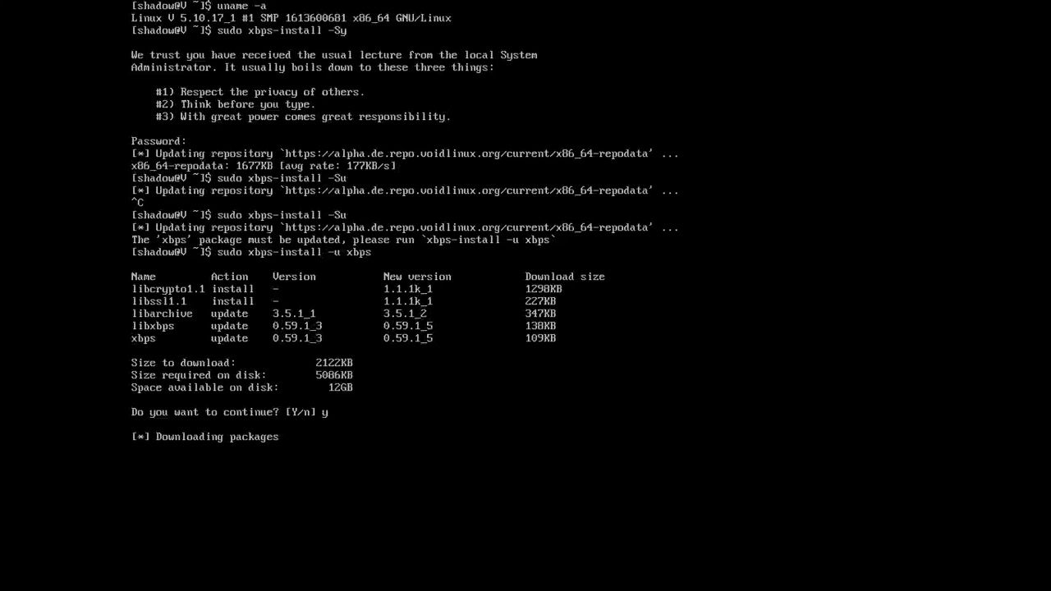
pyautogui.hotkey('ctrl', 'c')
pyautogui.press('Up')
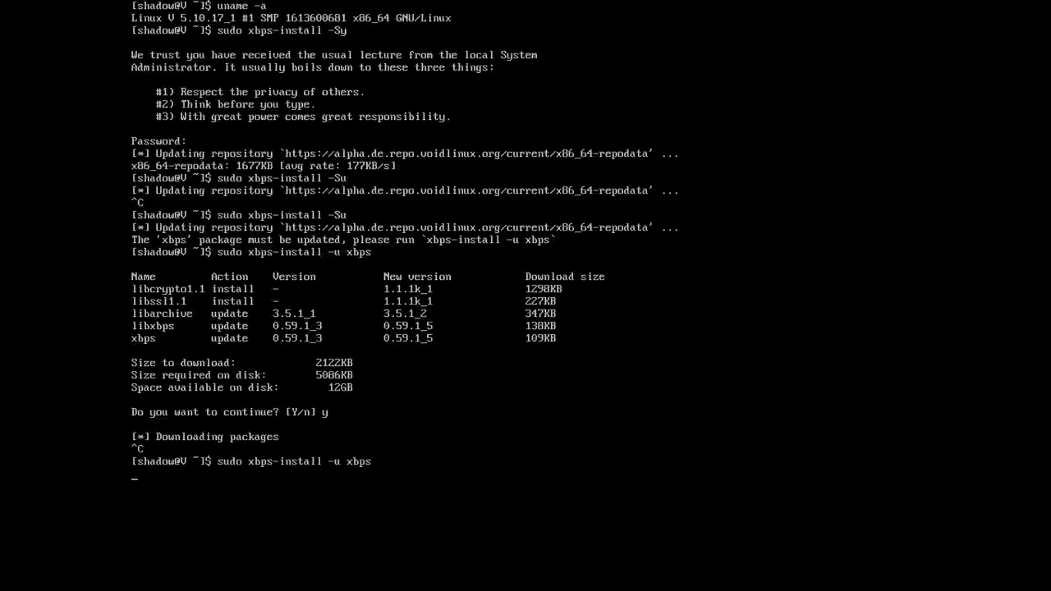
pyautogui.write('y')
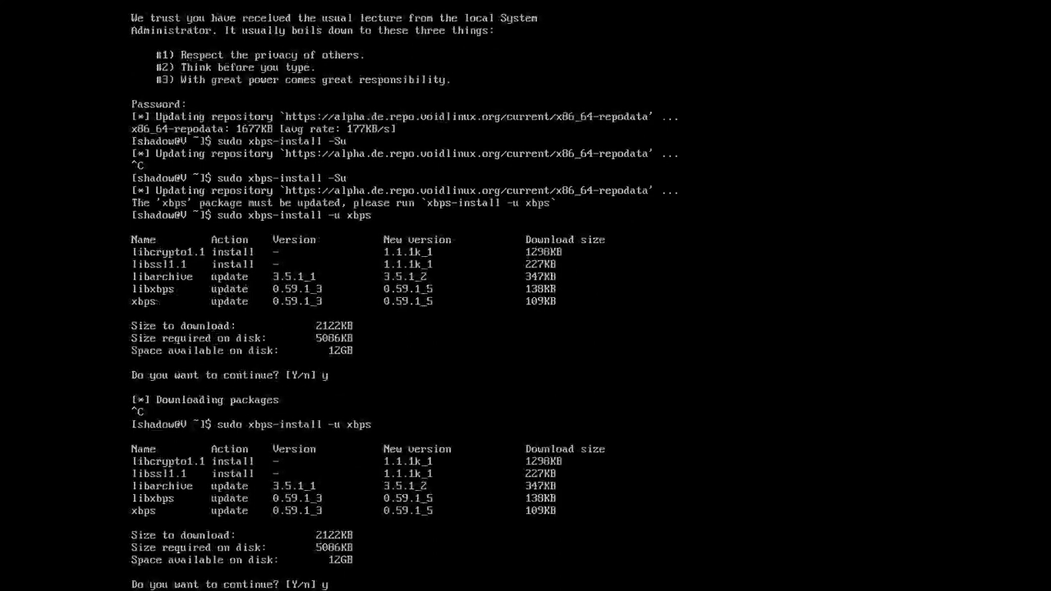
pyautogui.press('Return')
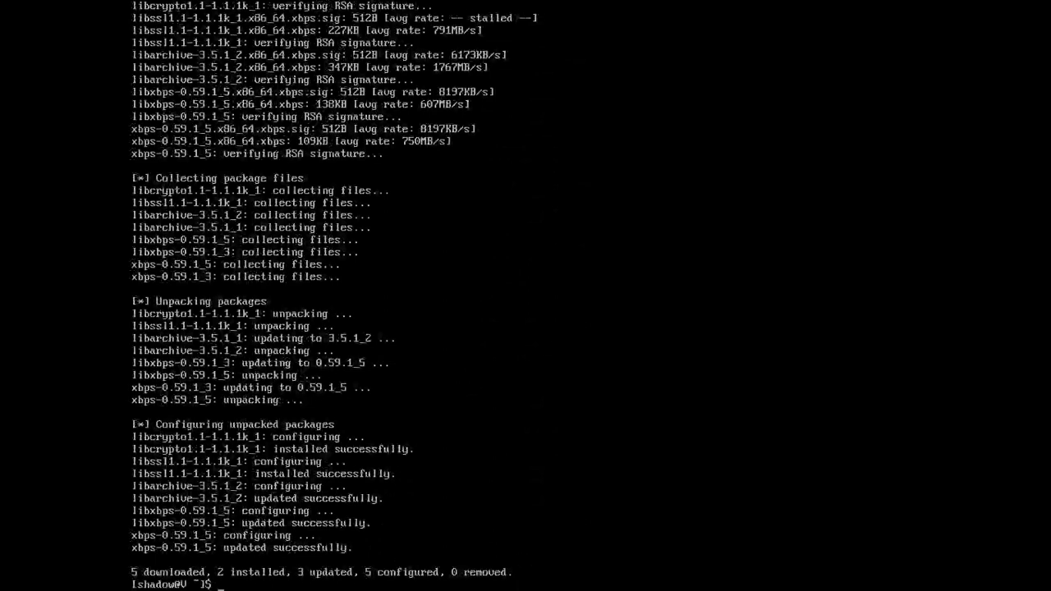
# - Clear the terminal and run sudo xbps-install -Su to update the whole system
pyautogui.hotkey('ctrl', 'l')
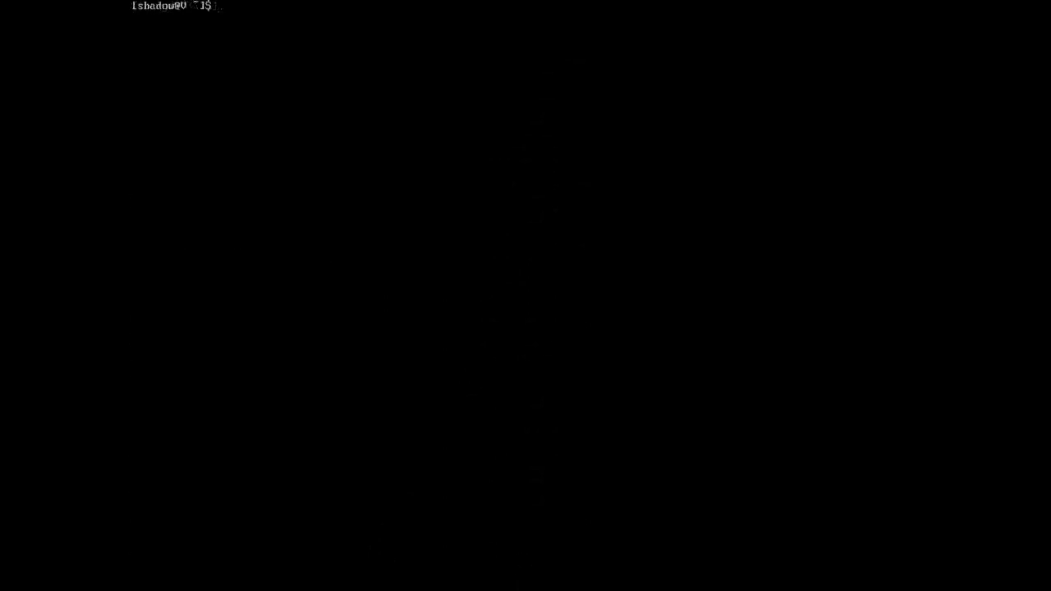
pyautogui.write('sudo xbps-install -u xbps')
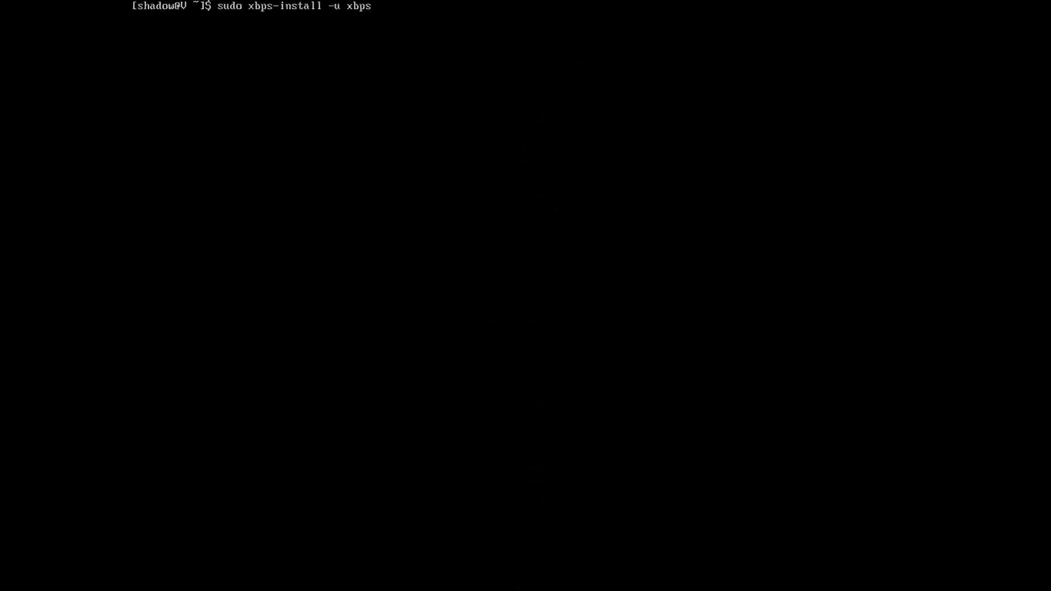
pyautogui.press('BackSpace')
pyautogui.press('BackSpace')
pyautogui.press('BackSpace')
pyautogui.press('BackSpace')
pyautogui.press('BackSpace')
pyautogui.press('BackSpace')
pyautogui.write('Su')
pyautogui.press('Return')
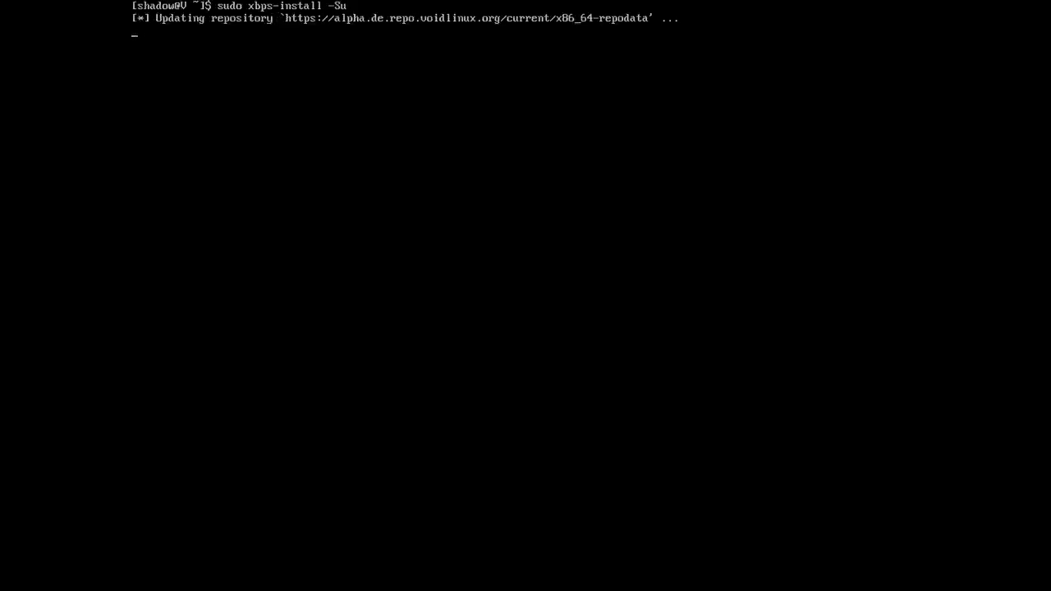
# - Interrupt and rerun the system update, confirming the package upgrade with y
pyautogui.hotkey('ctrl', 'c')
pyautogui.press('Up')
pyautogui.press('Return')
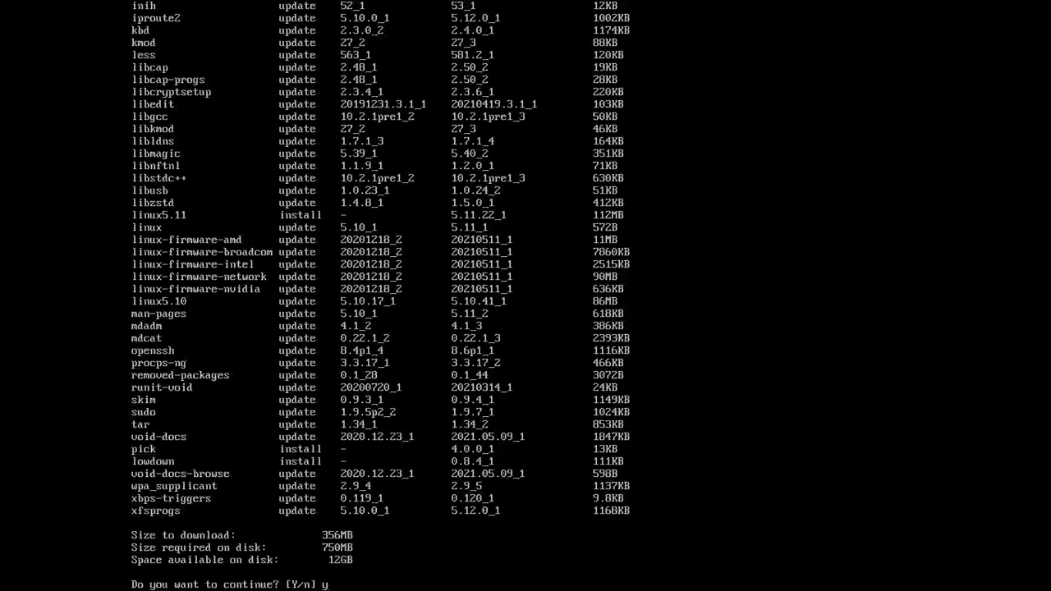
pyautogui.press('Return')
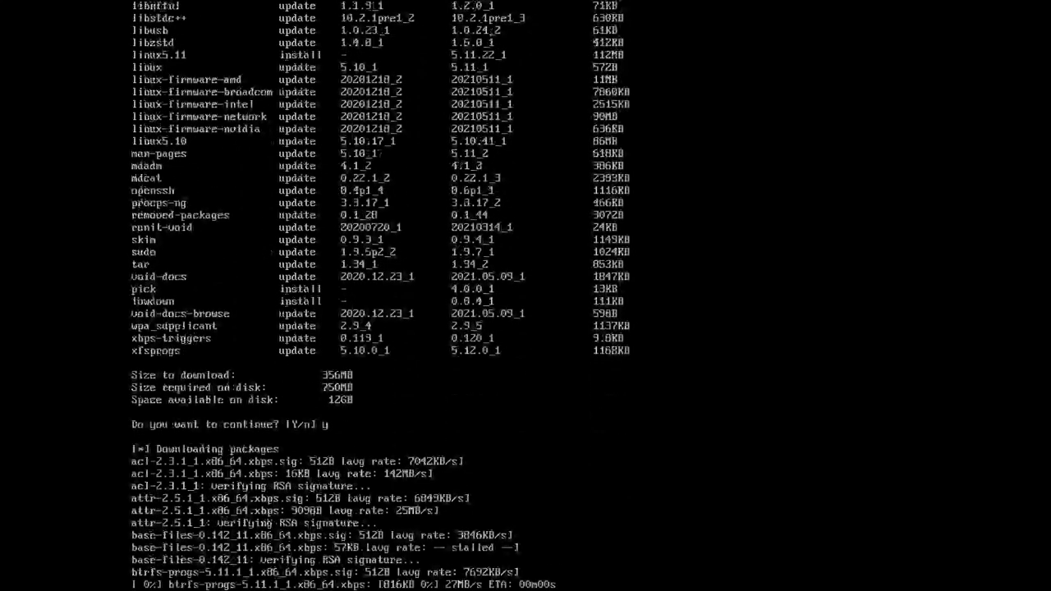